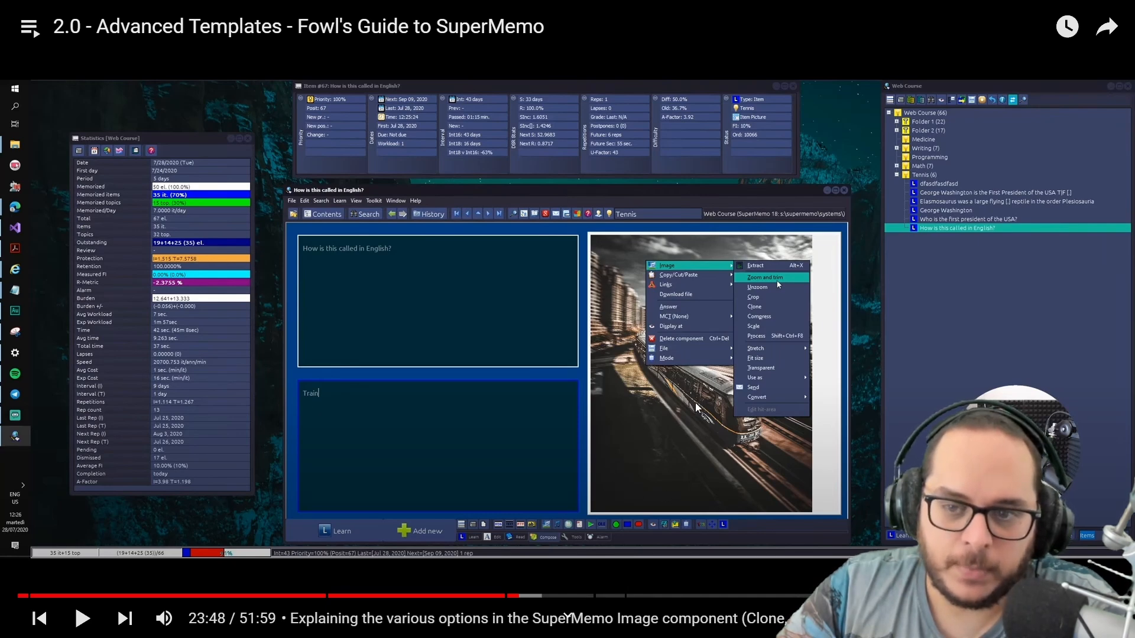
# Step: Watch the Advanced Templates video, pausing at the Zoom and trim demonstration on the train image and its image options
pyautogui.click(722, 353)
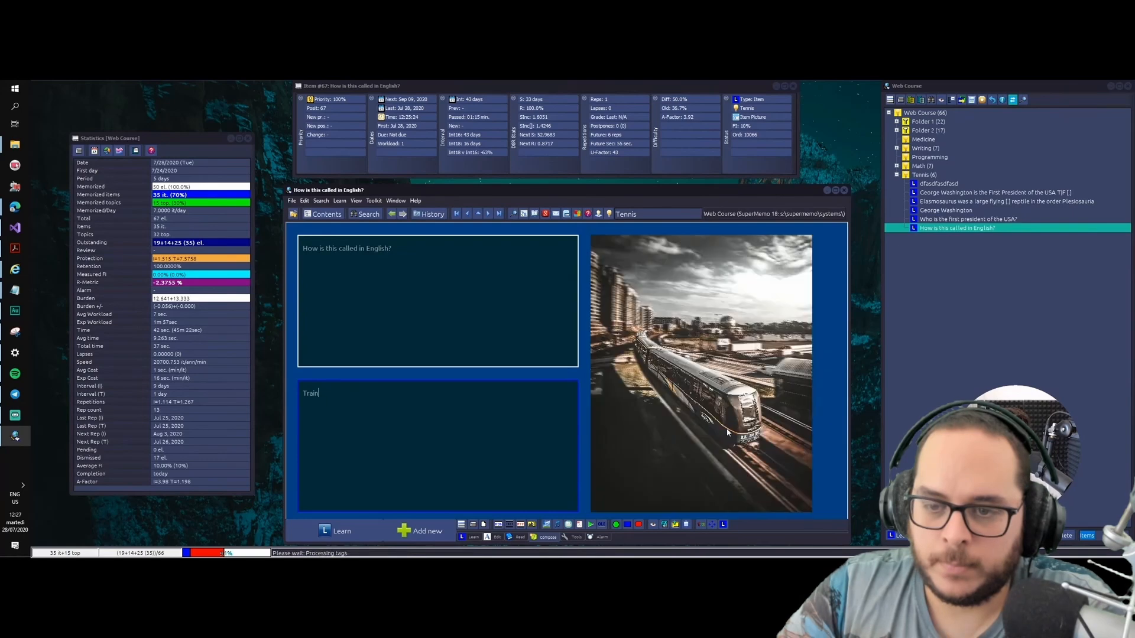
pyautogui.click(932, 235)
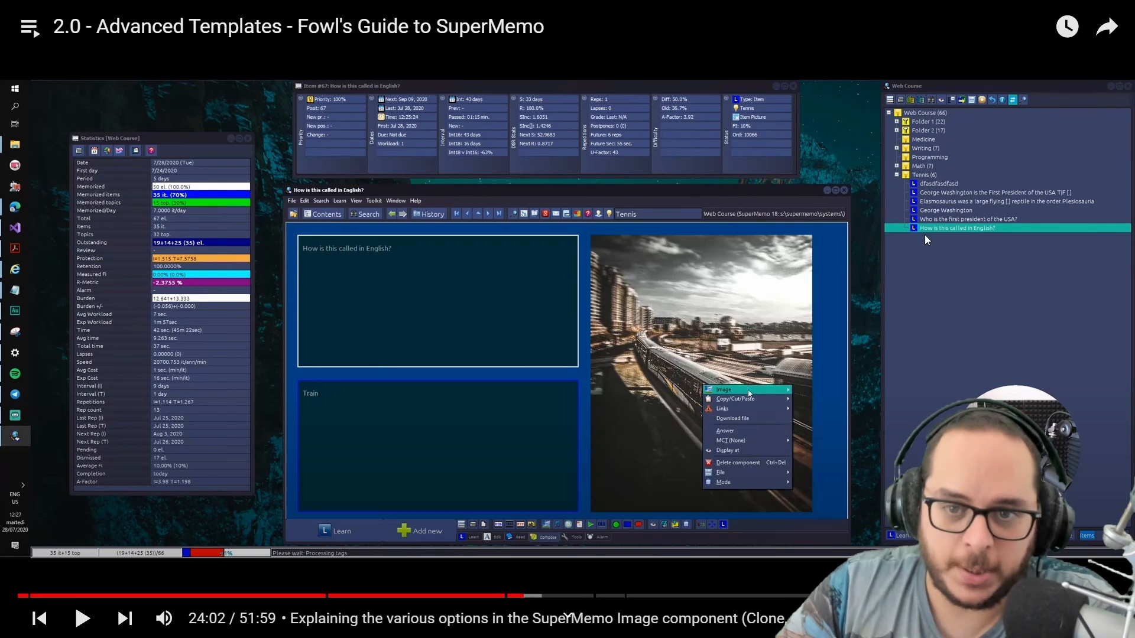
pyautogui.click(904, 244)
pyautogui.click(902, 244)
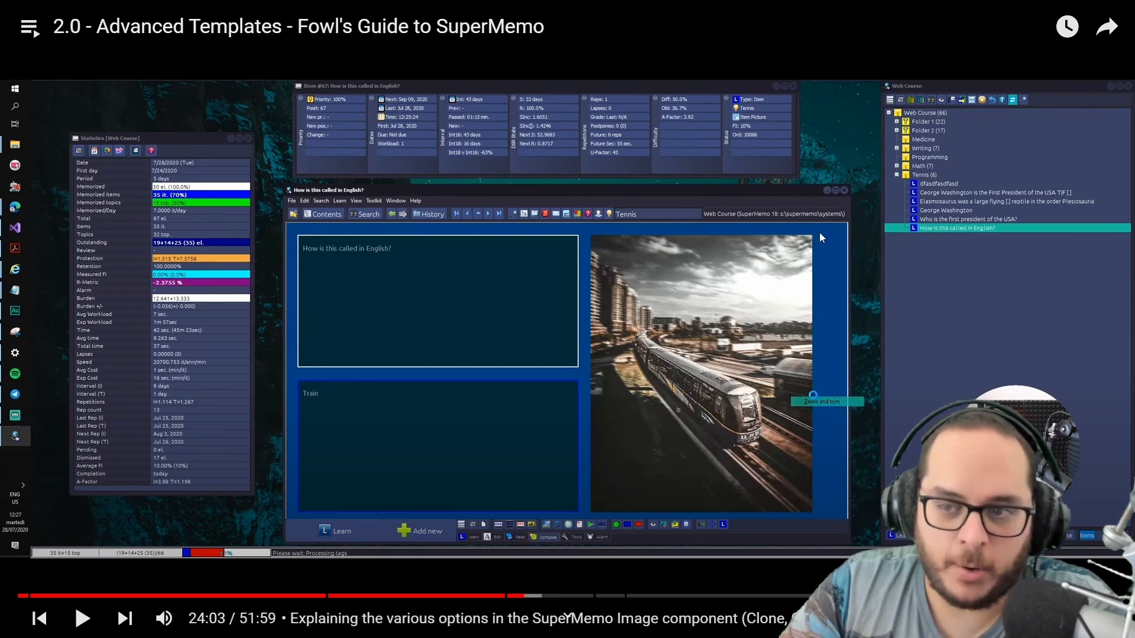
pyautogui.click(731, 213)
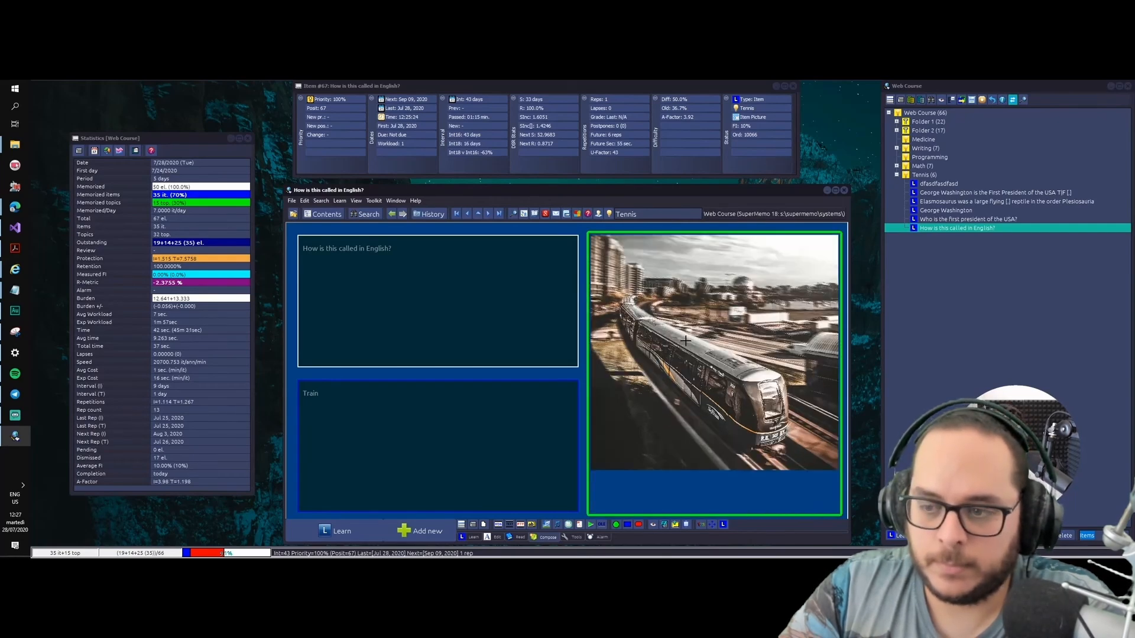
pyautogui.click(731, 190)
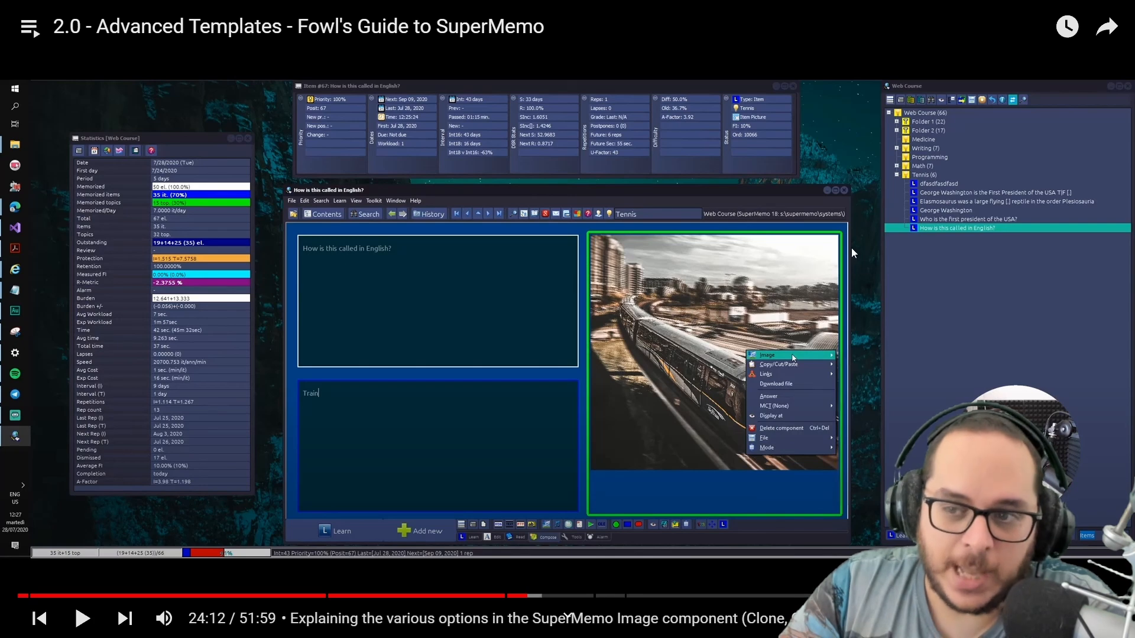
pyautogui.click(726, 233)
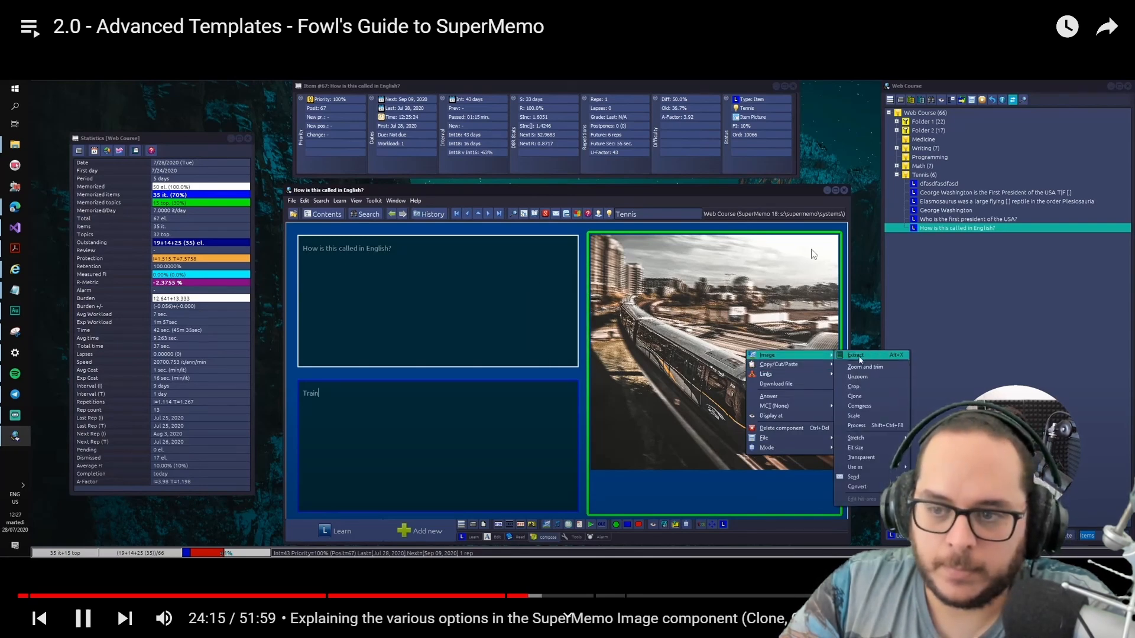
pyautogui.click(836, 370)
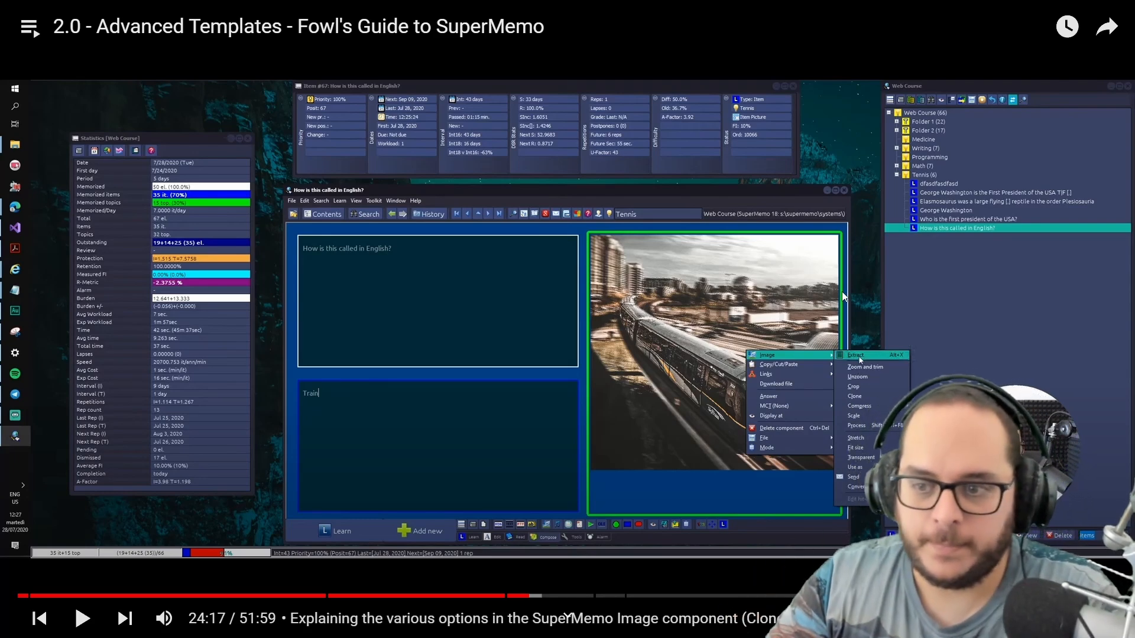
# Step: Continue the video through the Crop and Clone options of the image component, pausing at each demonstration
pyautogui.click(850, 311)
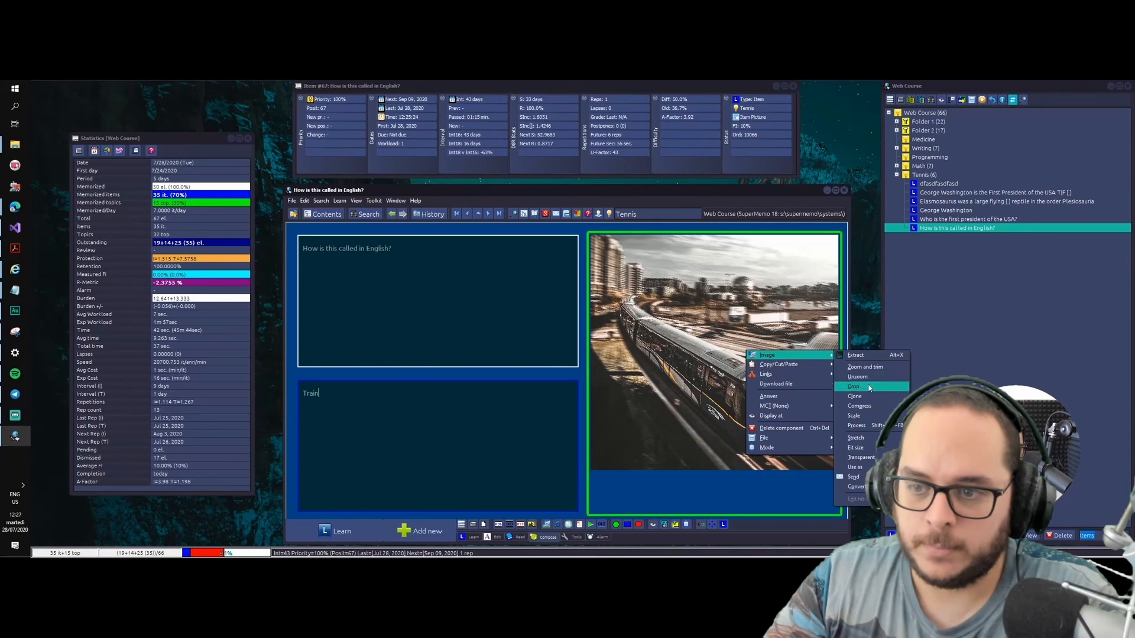
pyautogui.click(844, 293)
pyautogui.click(844, 293)
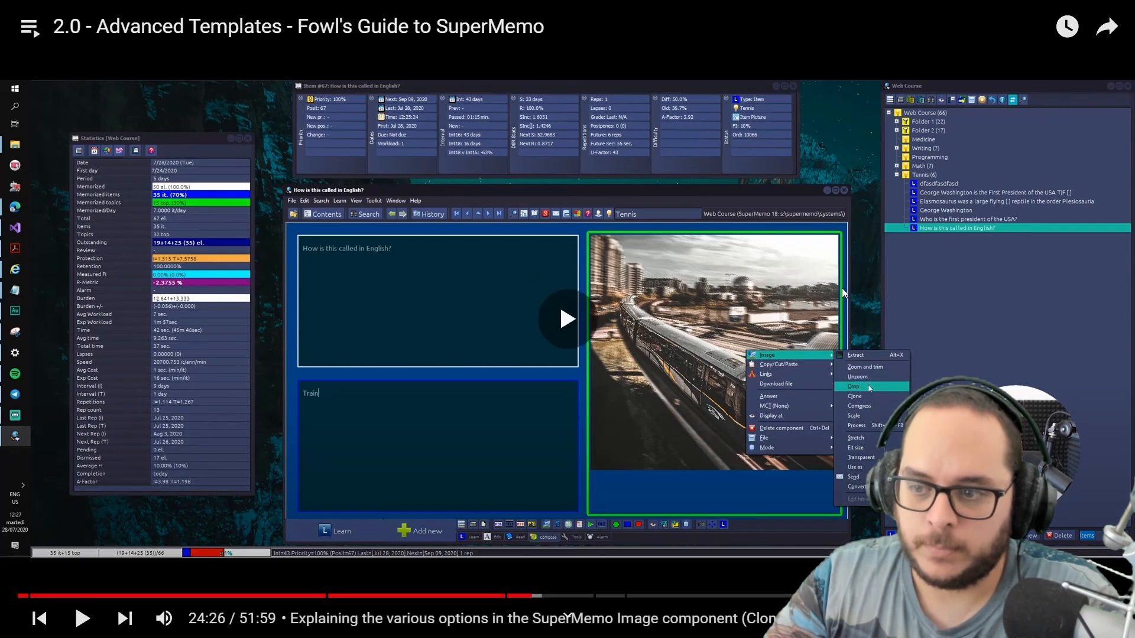
pyautogui.click(1052, 247)
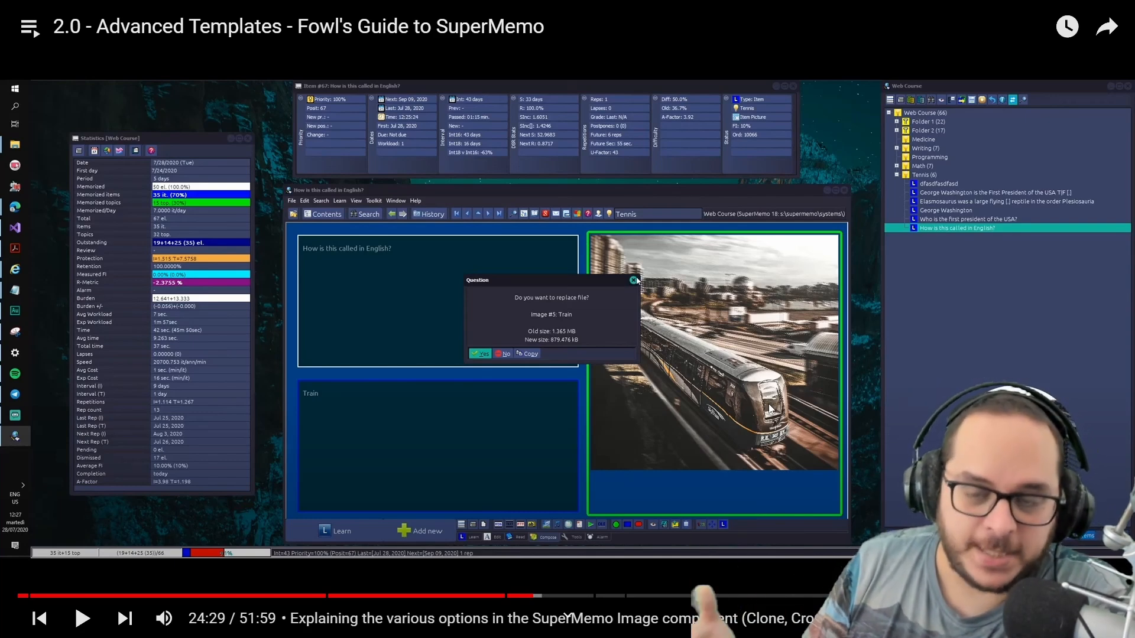
pyautogui.press('space')
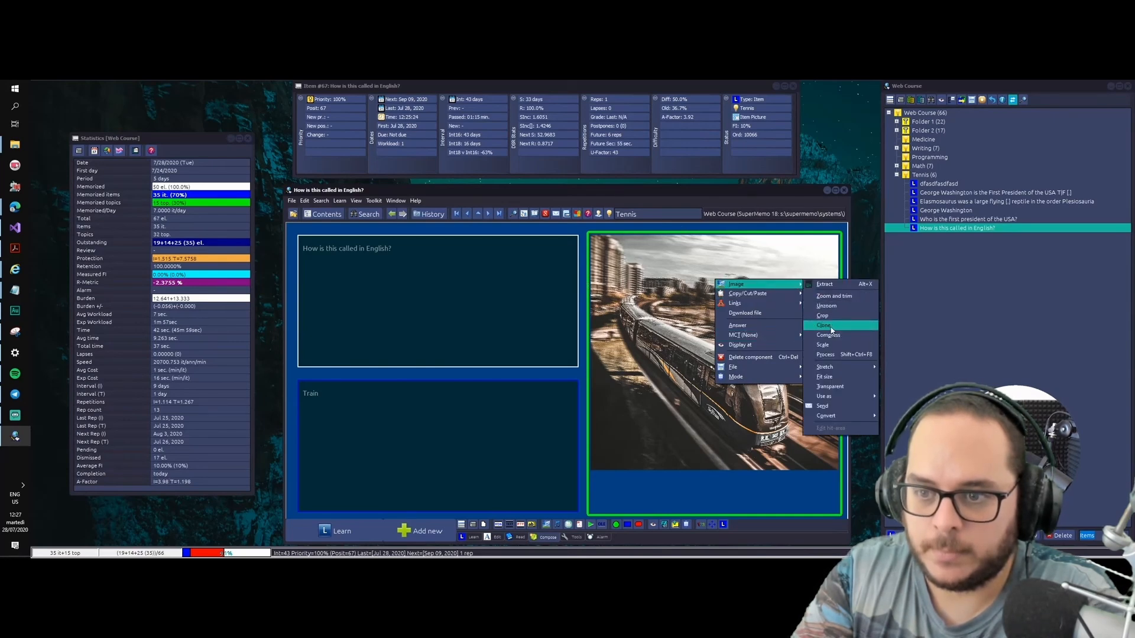
pyautogui.click(395, 200)
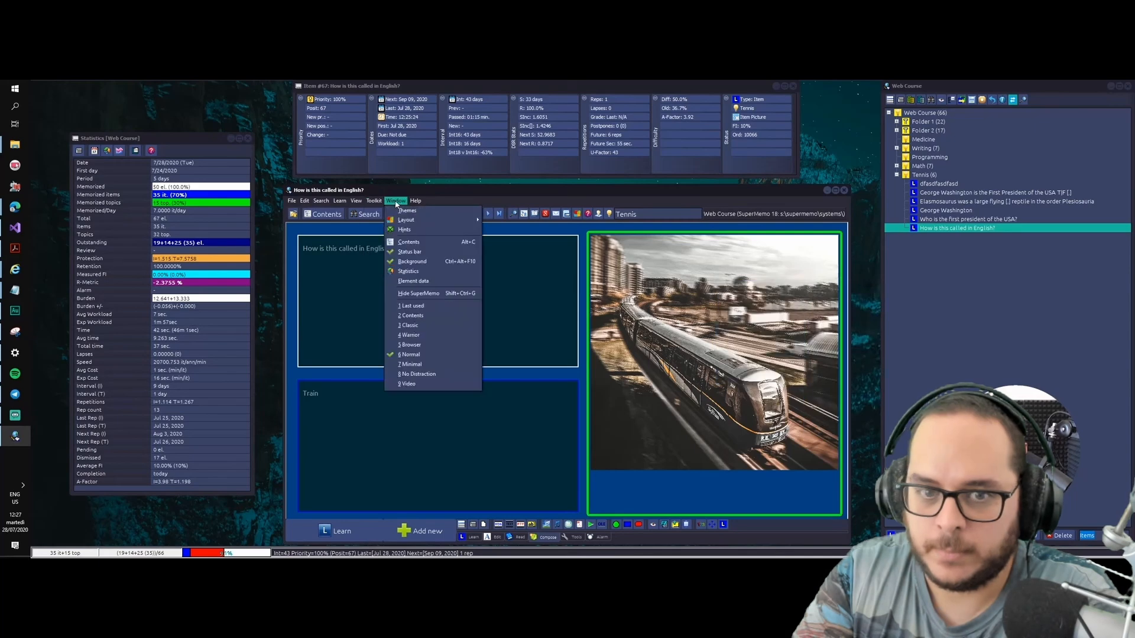
pyautogui.click(404, 230)
pyautogui.rightClick(750, 296)
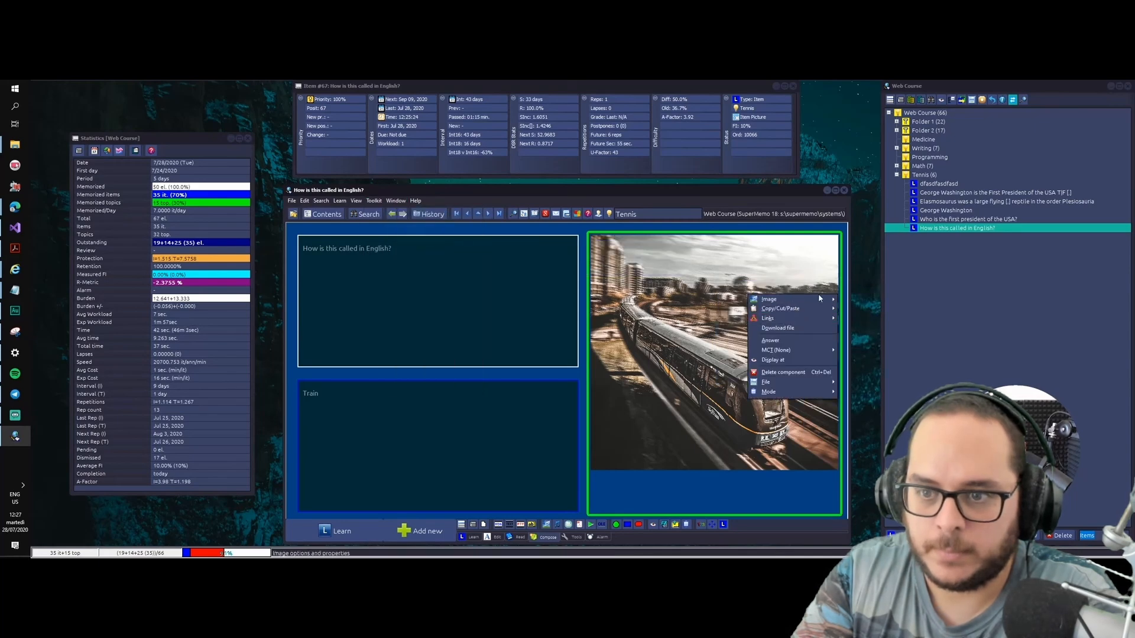
pyautogui.moveTo(822, 304)
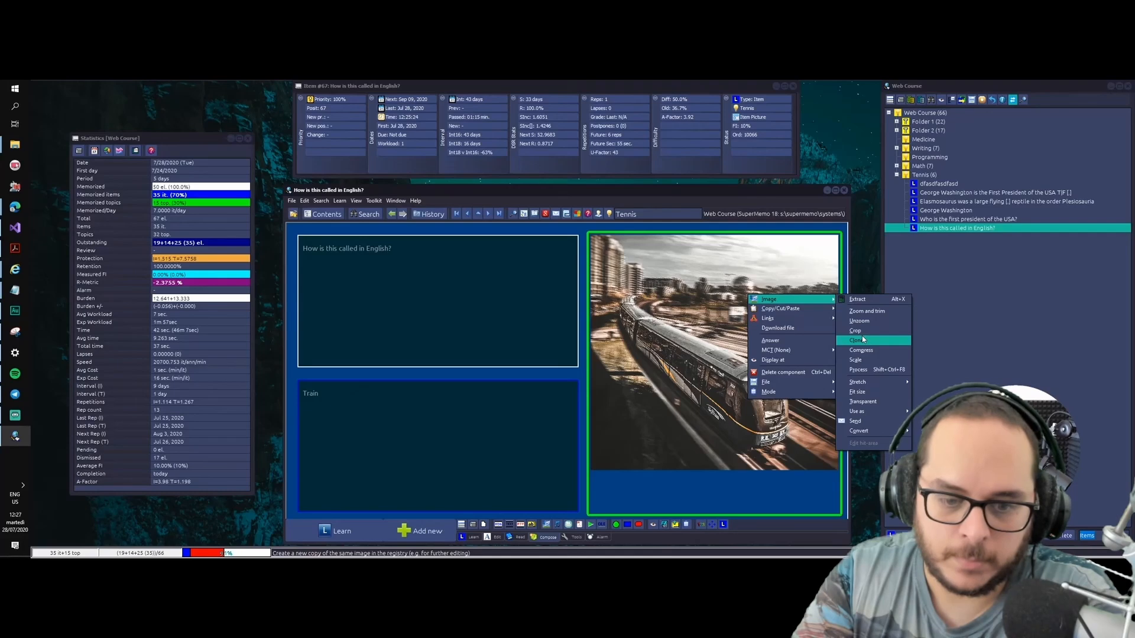
pyautogui.press('space')
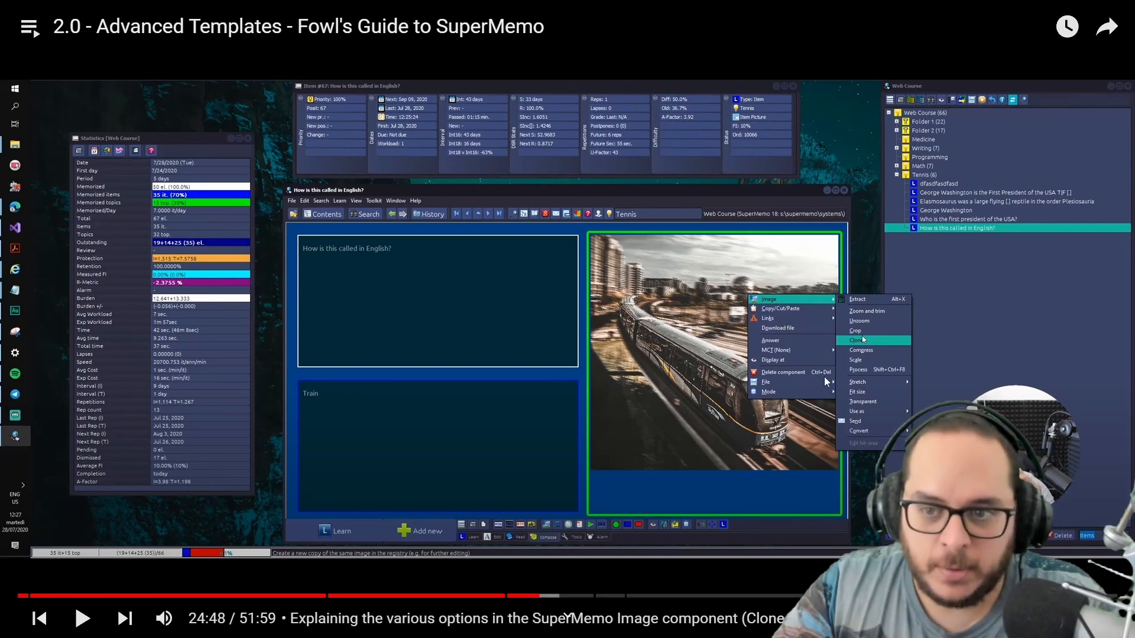
# Step: Leave the full-screen video, open the Dana Foundation neuroanatomy diagram from the image results in its own tab and copy the image
pyautogui.press('f')
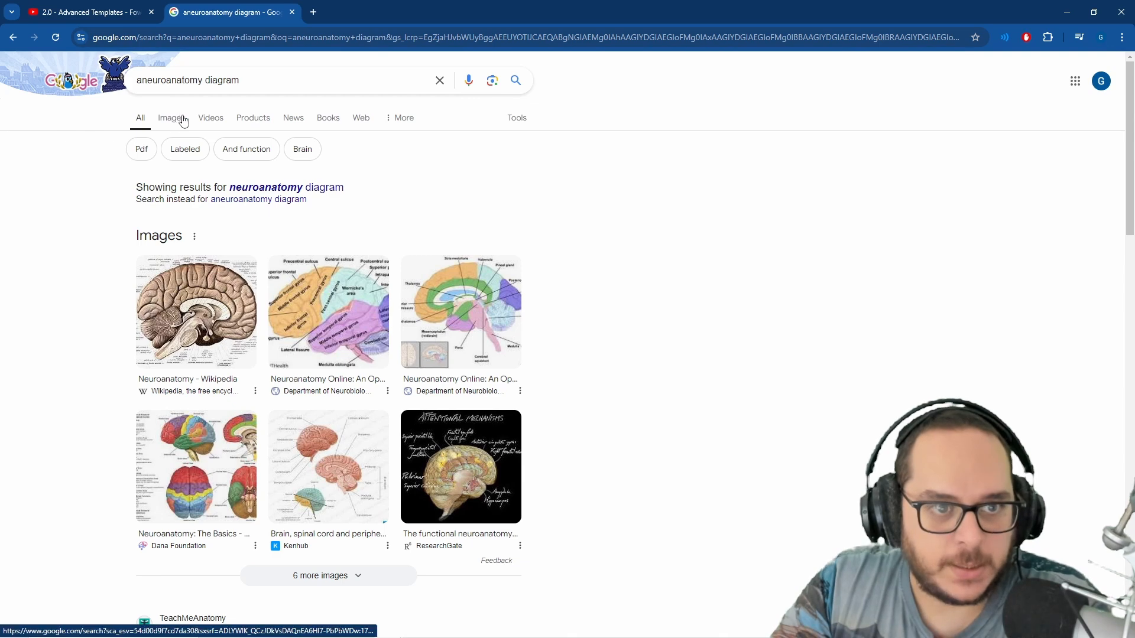
pyautogui.click(174, 119)
pyautogui.click(237, 237)
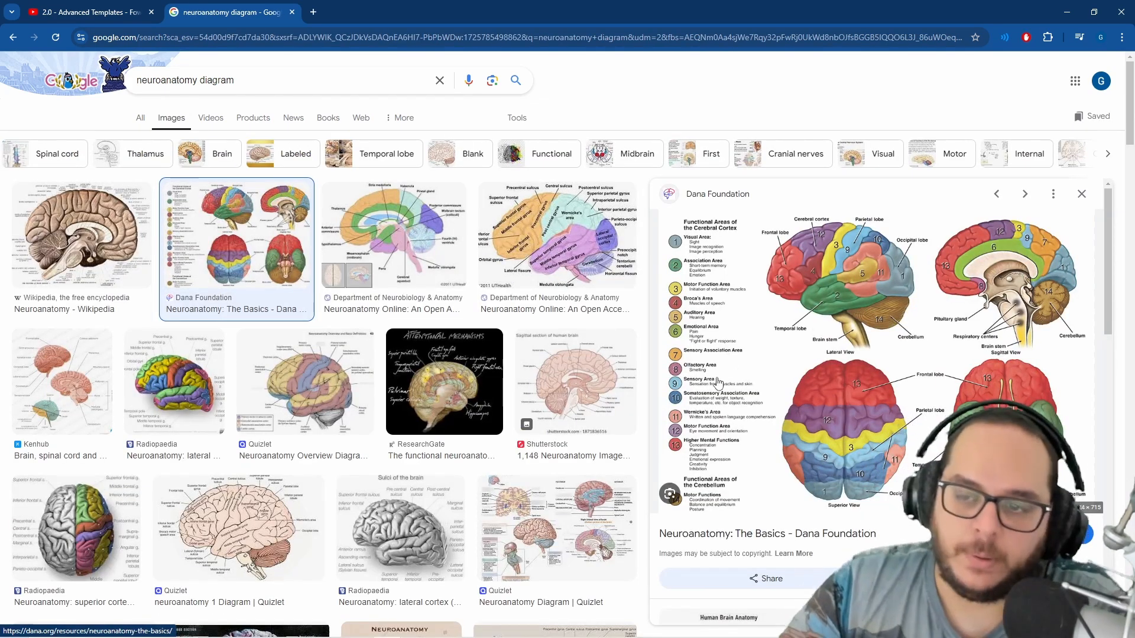
pyautogui.rightClick(769, 294)
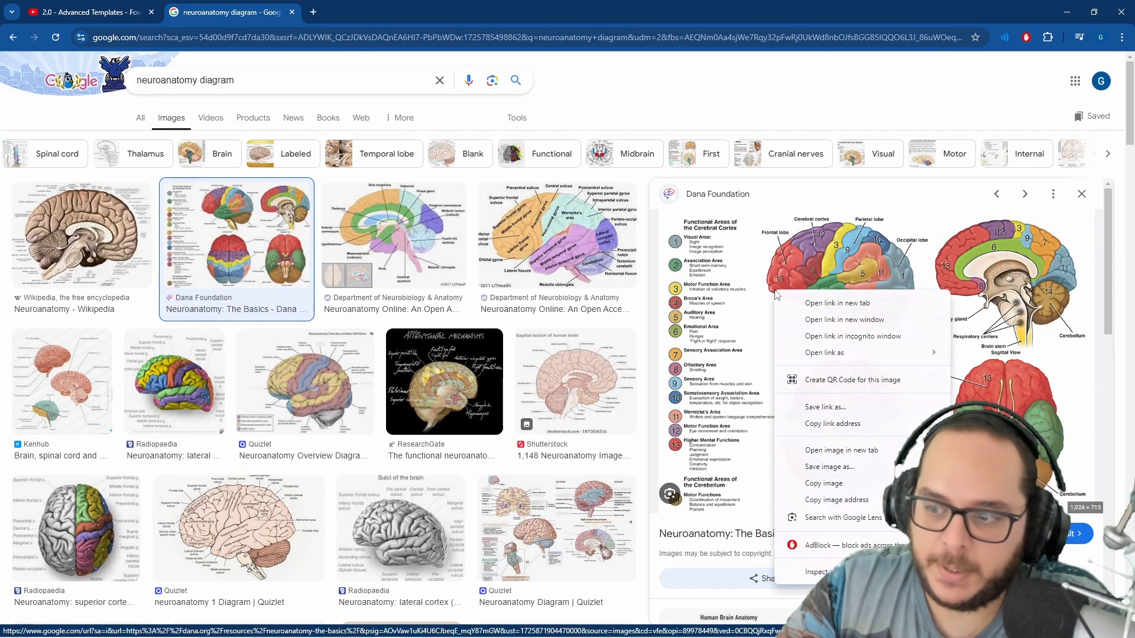
pyautogui.click(804, 408)
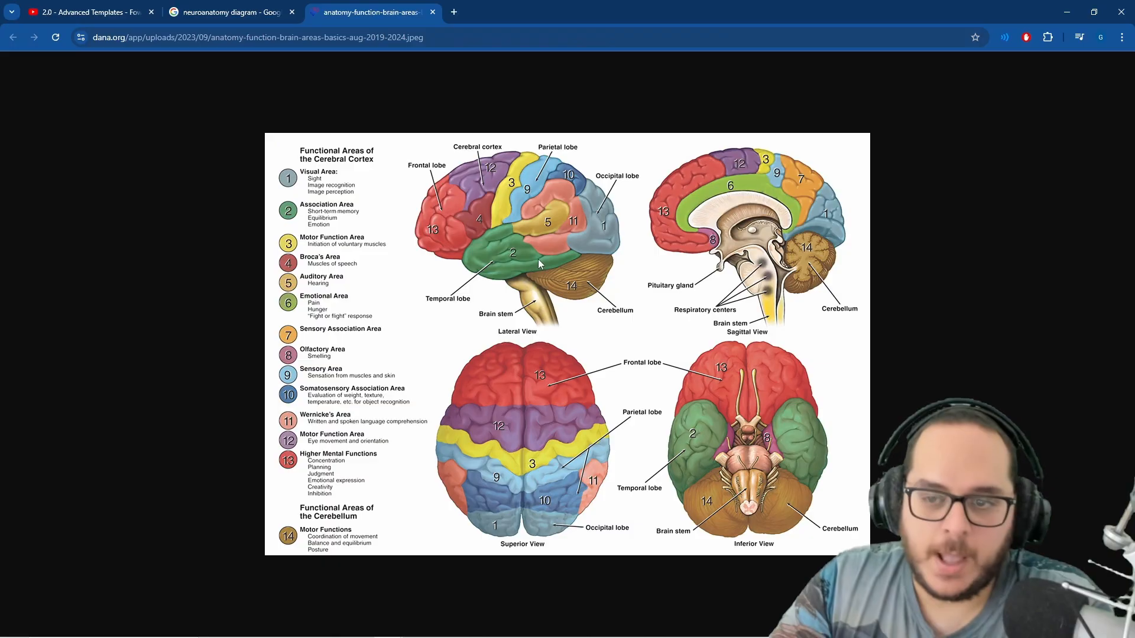
pyautogui.rightClick(486, 217)
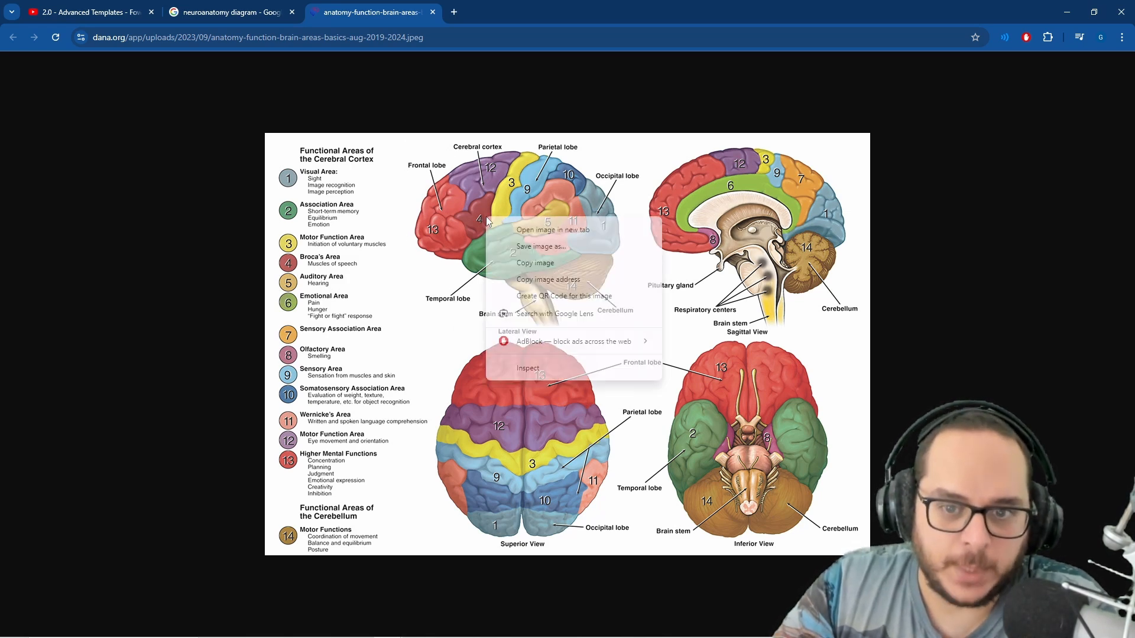
pyautogui.click(554, 262)
# Step: Switch to SuperMemo and add the copied diagram as a new topic named "brain", with the image placed left of the text
pyautogui.click(330, 627)
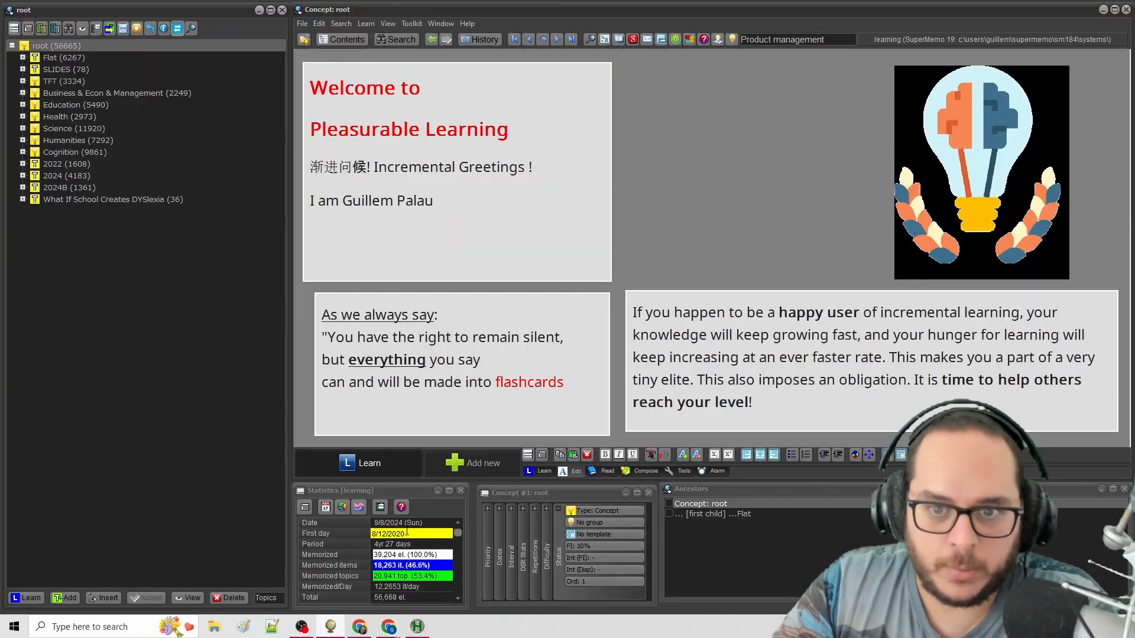
pyautogui.hotkey('ctrl', 'n')
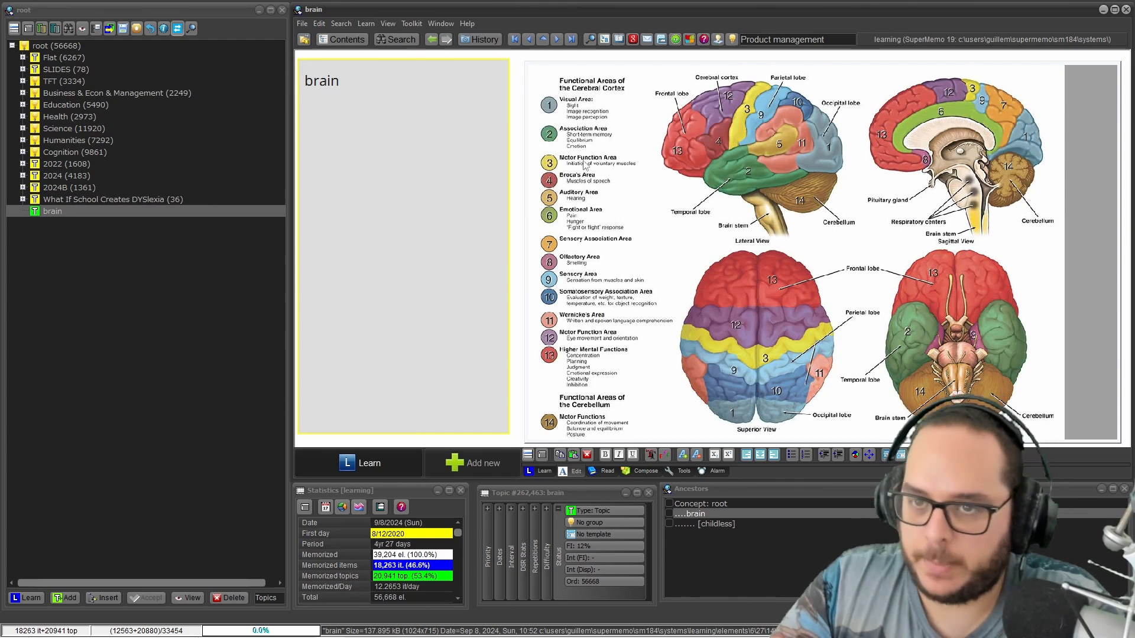
pyautogui.hotkey('ctrl', 'e')
pyautogui.press('Escape')
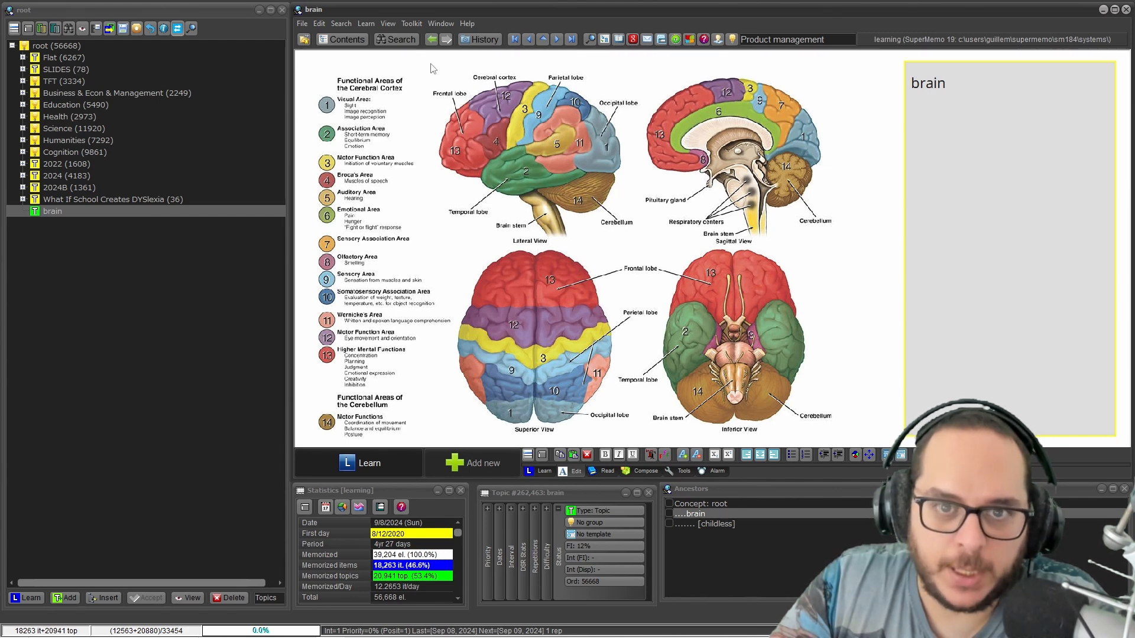
# Step: Zoom and trim the brain diagram to the Lateral View drawing
pyautogui.rightClick(409, 116)
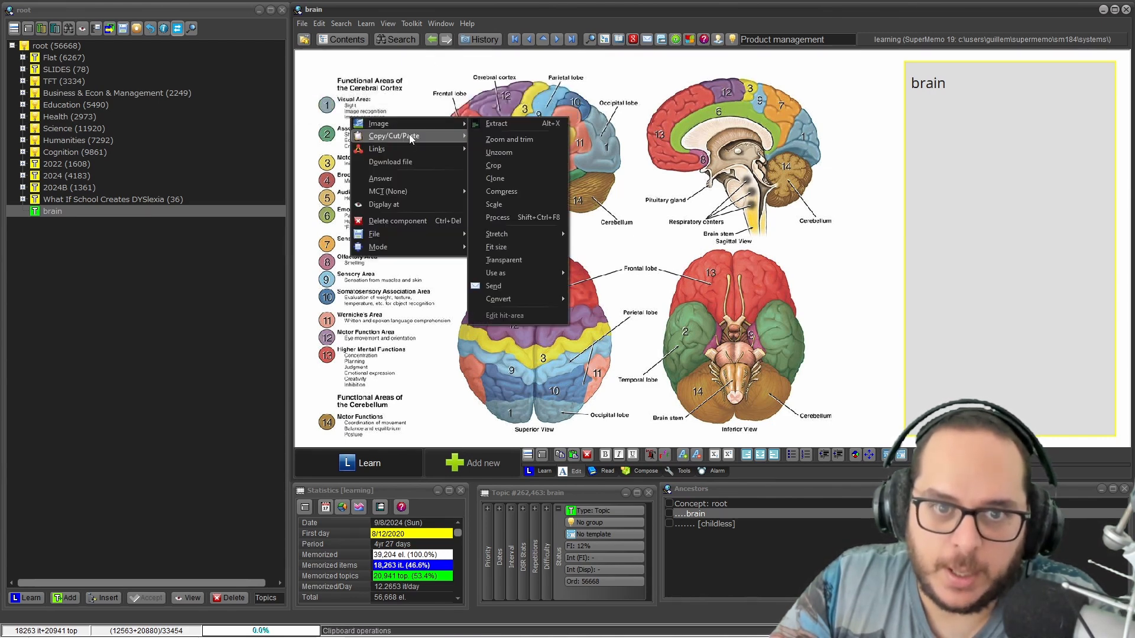
pyautogui.click(509, 139)
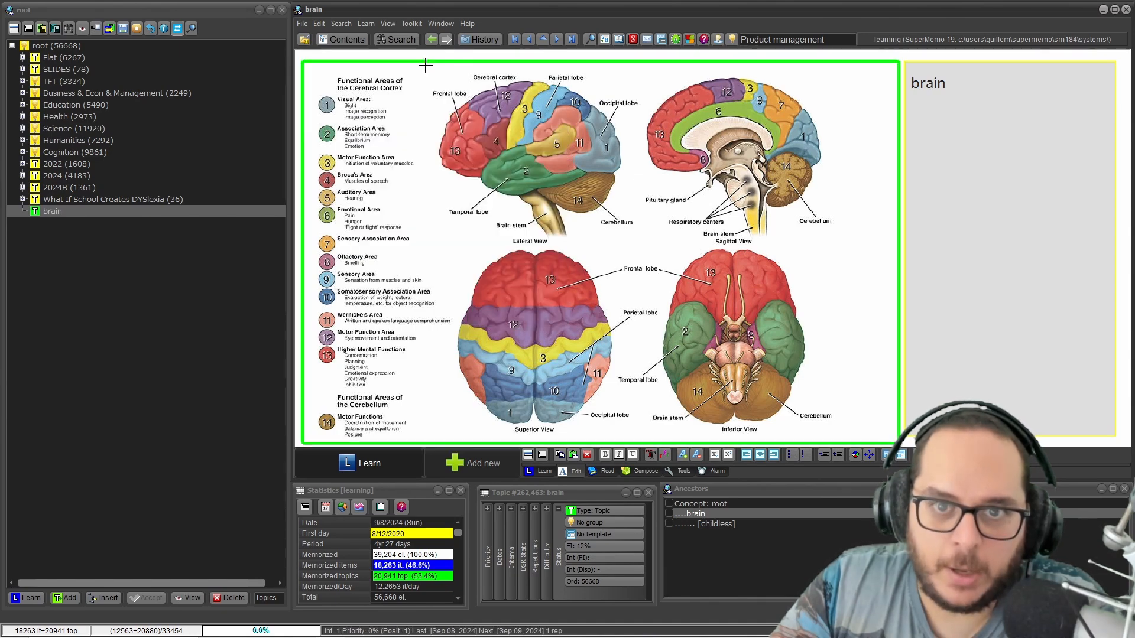
pyautogui.moveTo(426, 66)
pyautogui.mouseDown()
pyautogui.moveTo(562, 157)
pyautogui.moveTo(639, 249)
pyautogui.mouseUp()
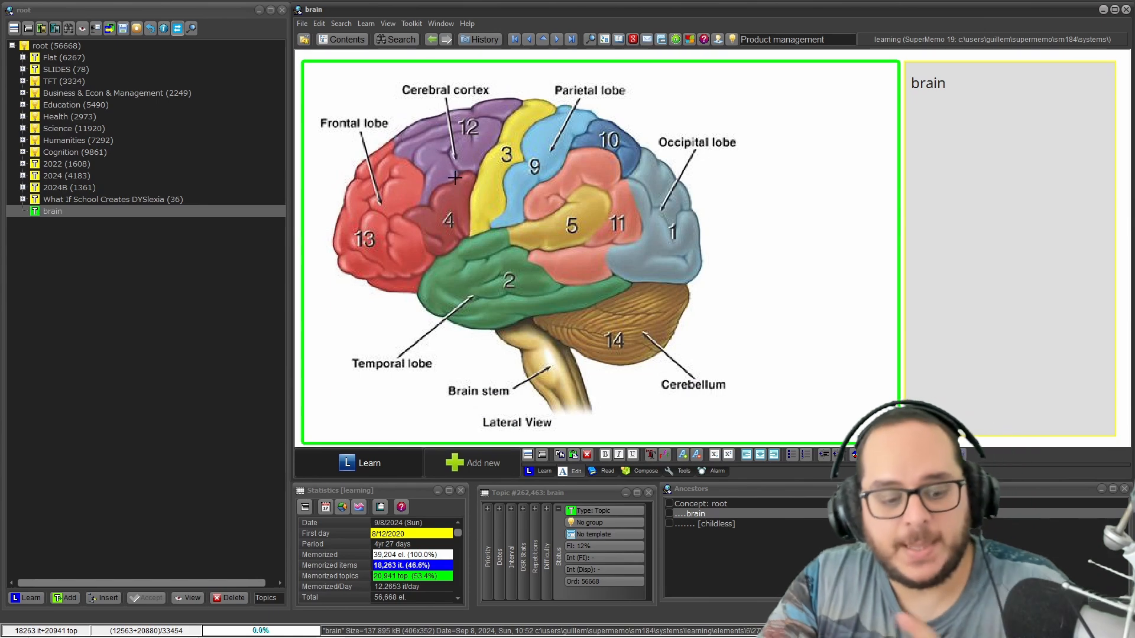
# Step: Duplicate the brain topic and change the original topic's text to "brain lateral"
pyautogui.hotkey('alt', 'd')
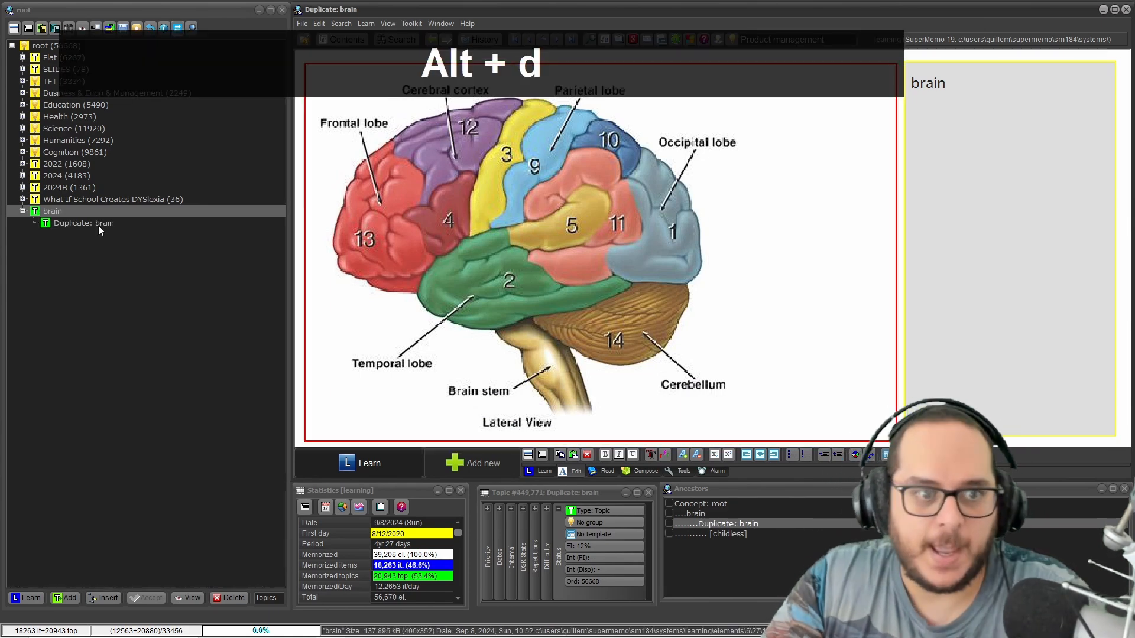
pyautogui.click(100, 227)
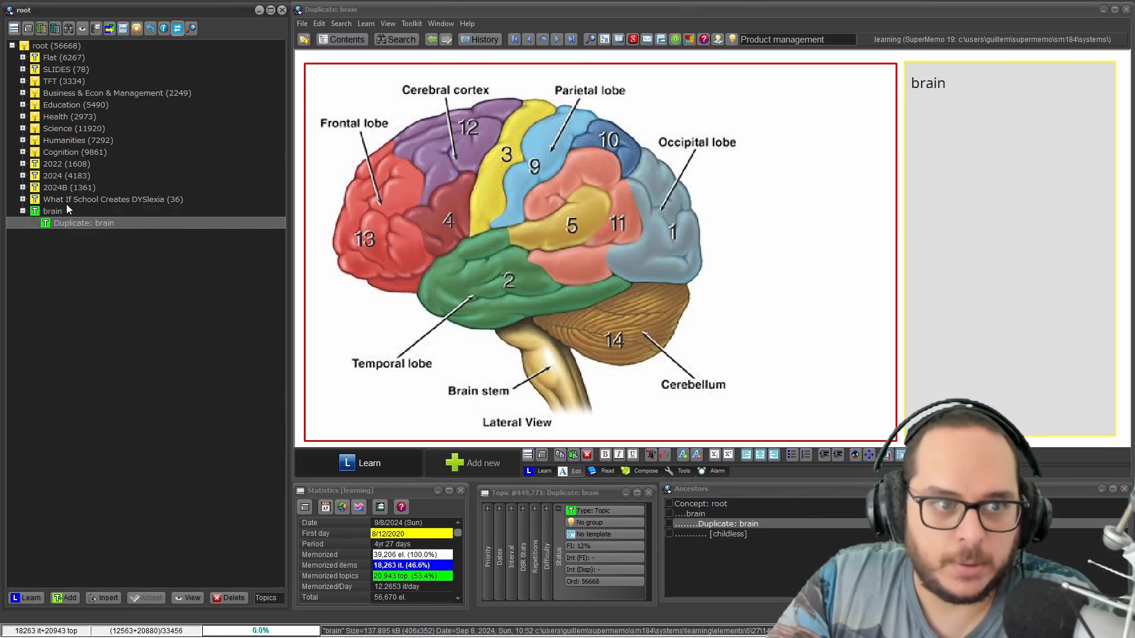
pyautogui.click(54, 213)
pyautogui.click(972, 100)
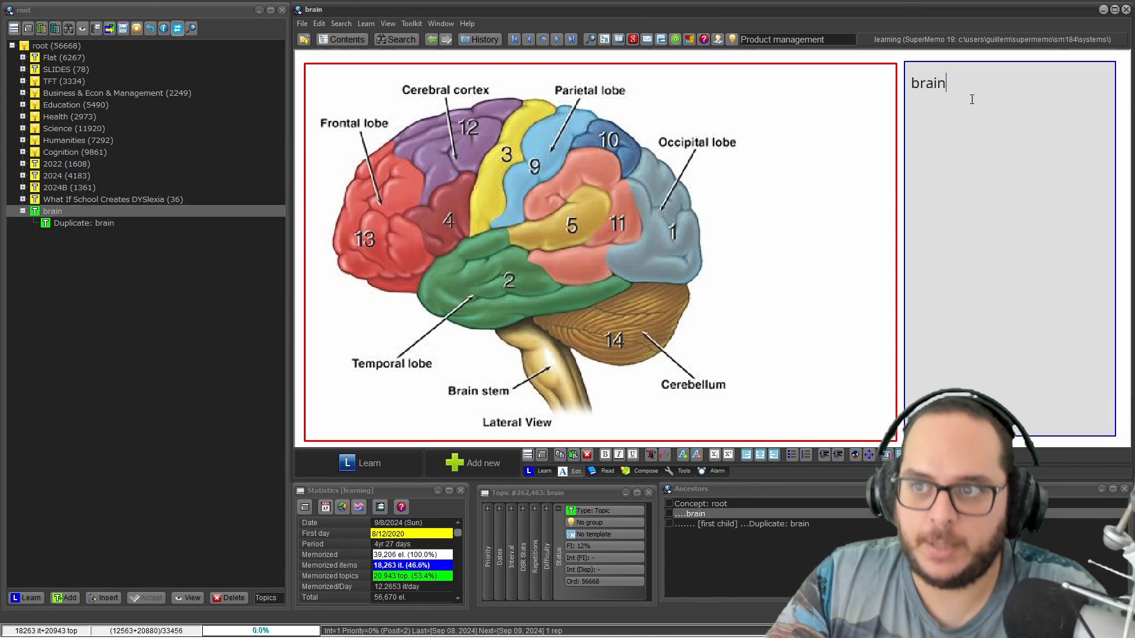
pyautogui.write('lateral')
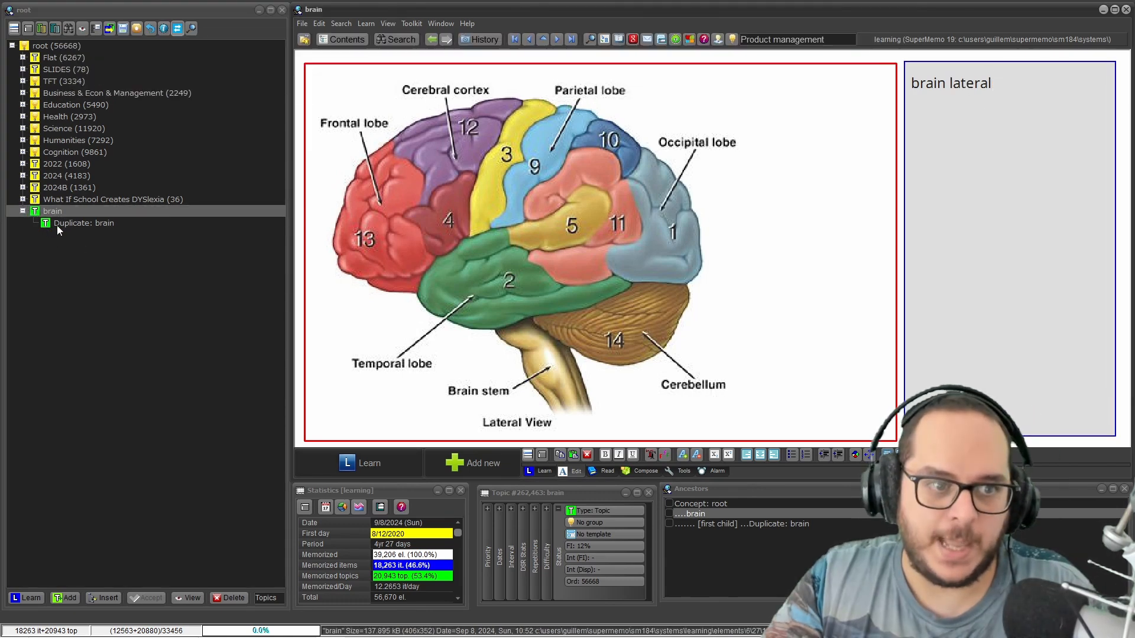
# Step: Unzoom the image in the duplicated brain topic to restore the full diagram
pyautogui.click(61, 226)
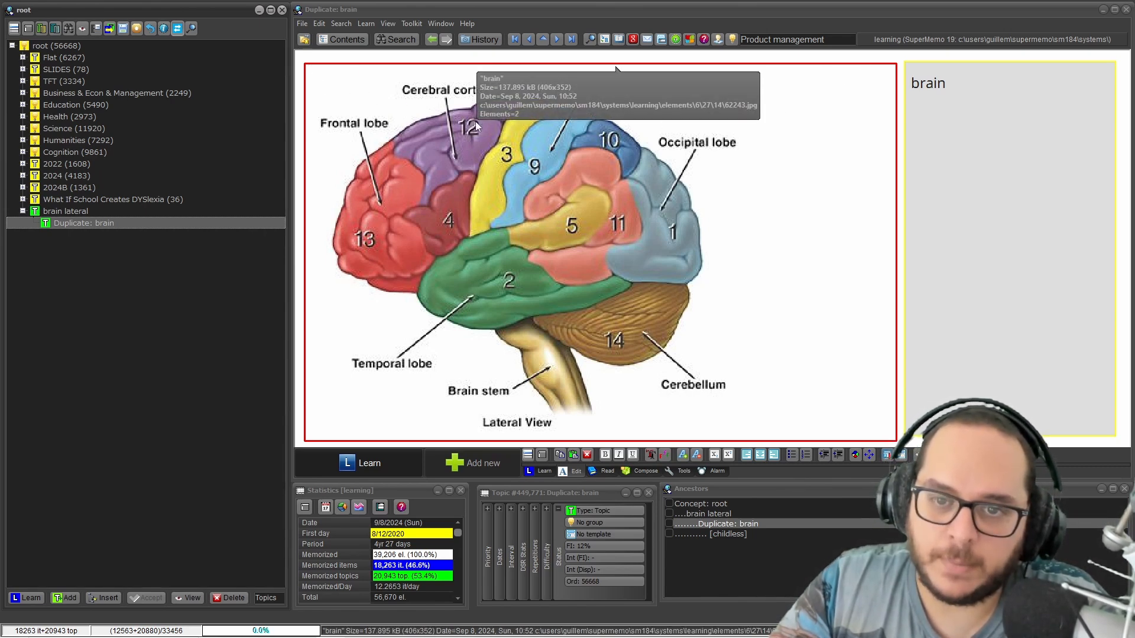
pyautogui.rightClick(477, 158)
pyautogui.moveTo(485, 157)
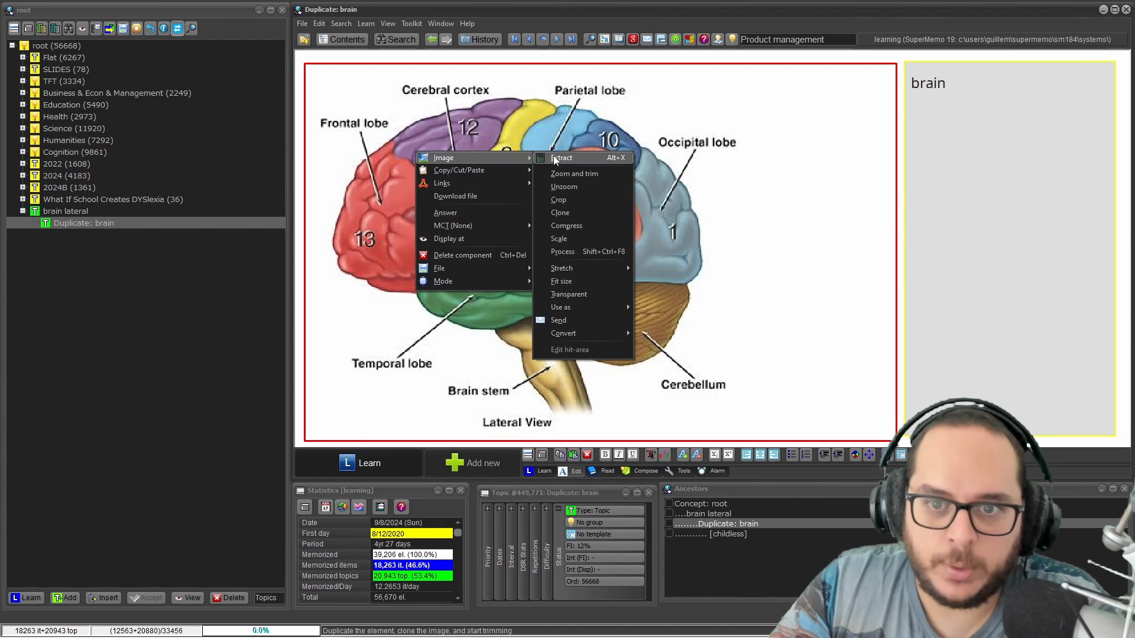
pyautogui.click(567, 187)
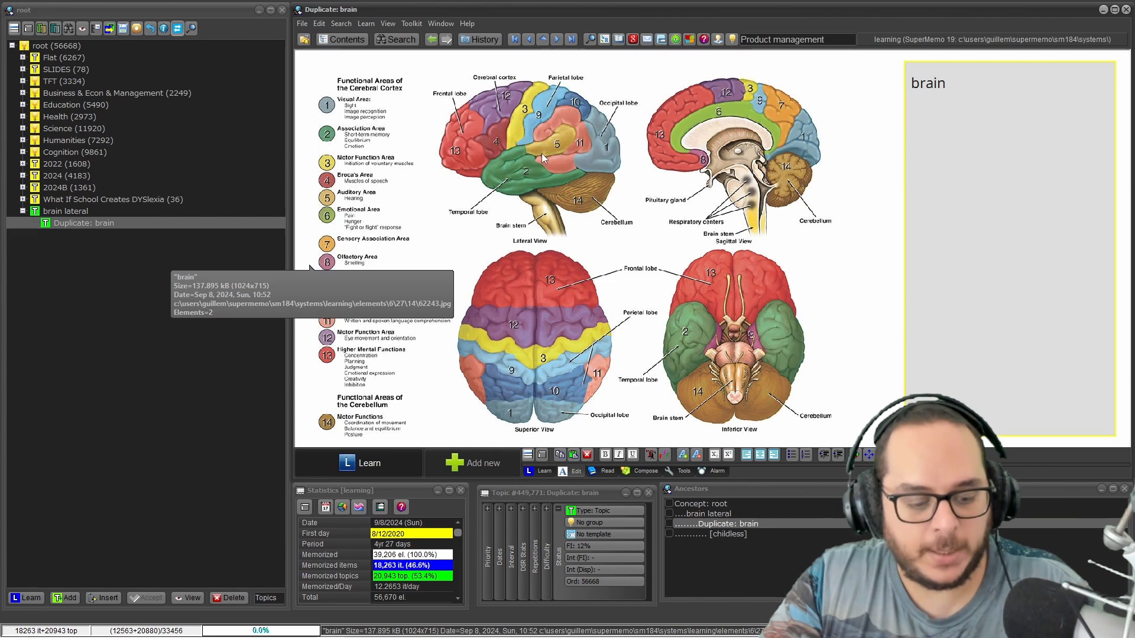
# Step: Duplicate the unzoomed topic twice in succession and set the newest copy's text to "brain sagital view"
pyautogui.hotkey('alt', 'd')
pyautogui.hotkey('alt', 'd')
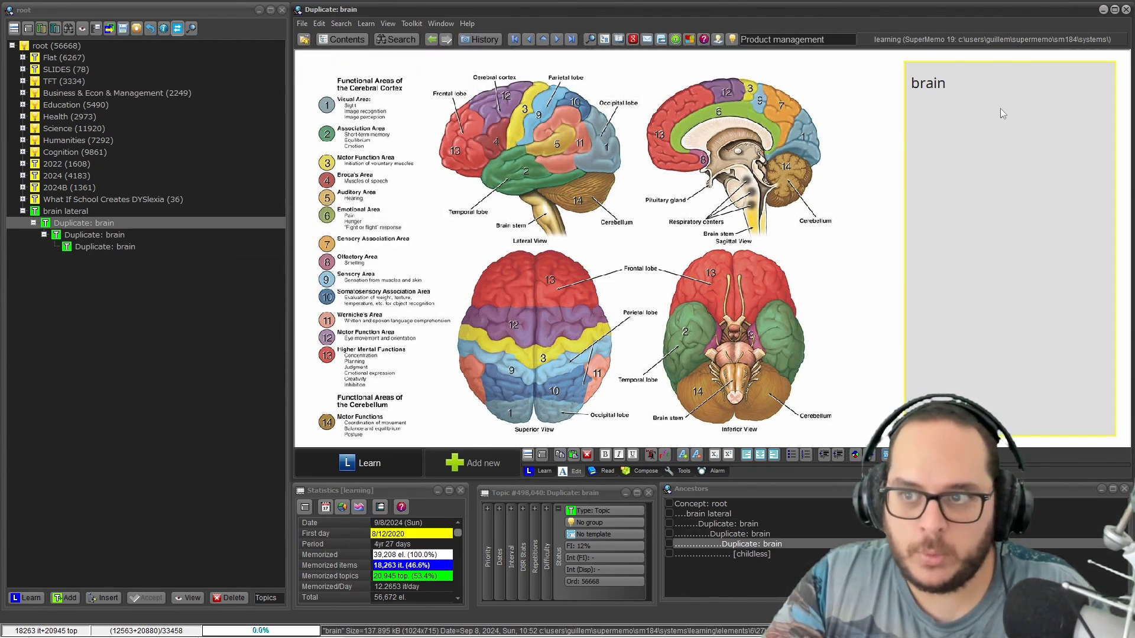
pyautogui.click(963, 100)
pyautogui.write('sagital view')
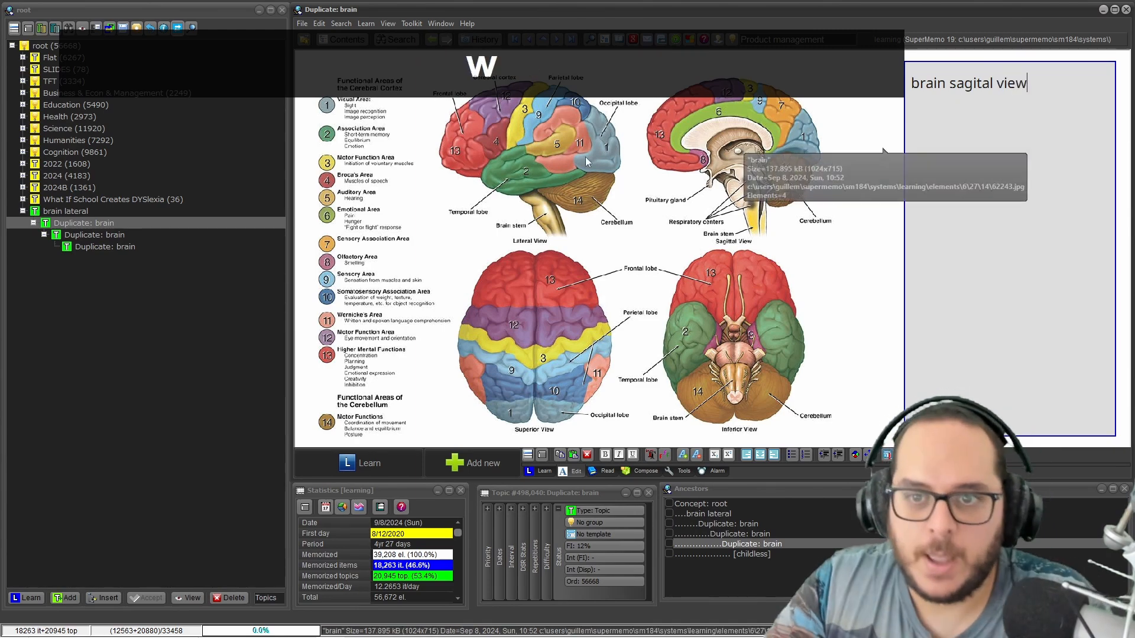
# Step: Zoom and trim the image in the "brain sagital view" topic to the Sagittal View drawing
pyautogui.rightClick(512, 145)
pyautogui.moveTo(567, 152)
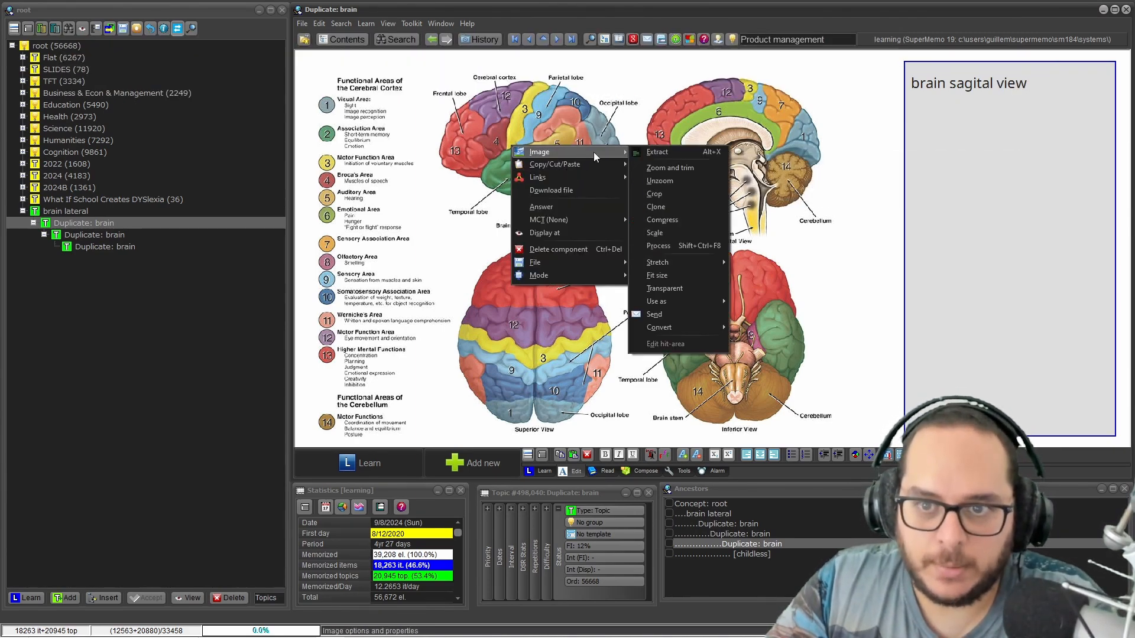
pyautogui.click(674, 169)
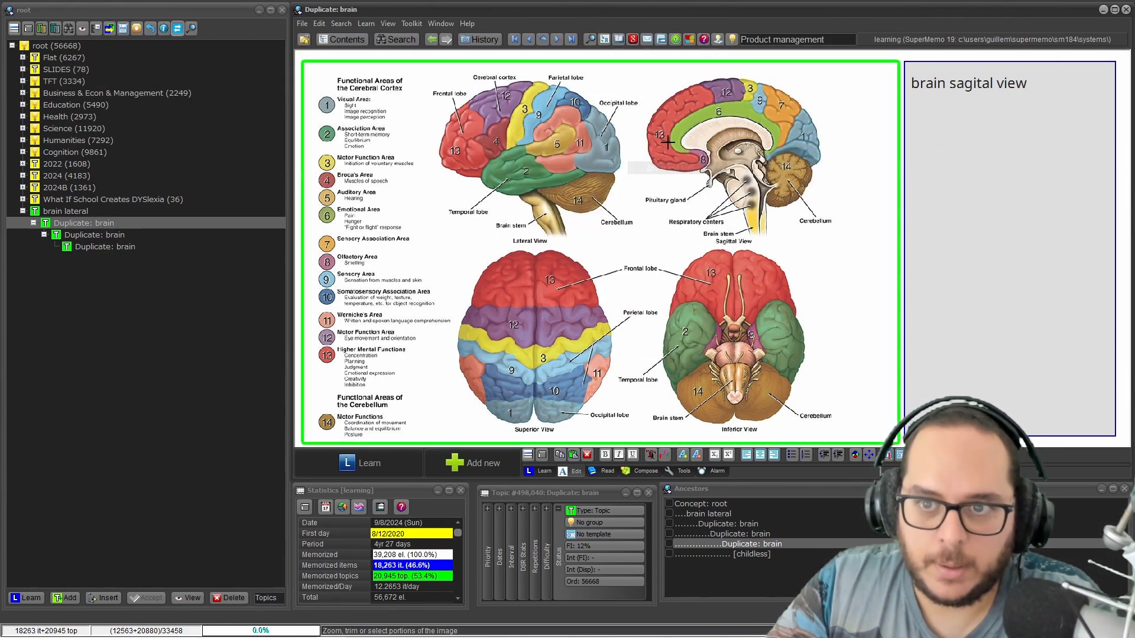
pyautogui.moveTo(646, 72); pyautogui.dragTo(844, 250)
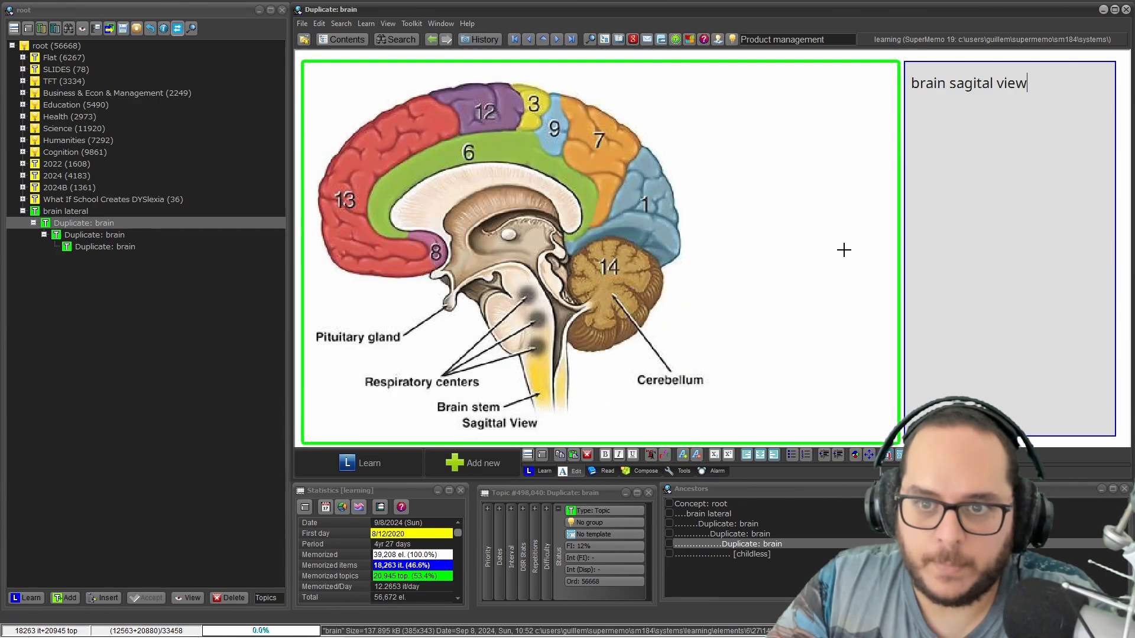
# Step: Set the middle duplicate topic's text to "brain superior view" and zoom and trim its image to the Superior View drawing
pyautogui.click(112, 235)
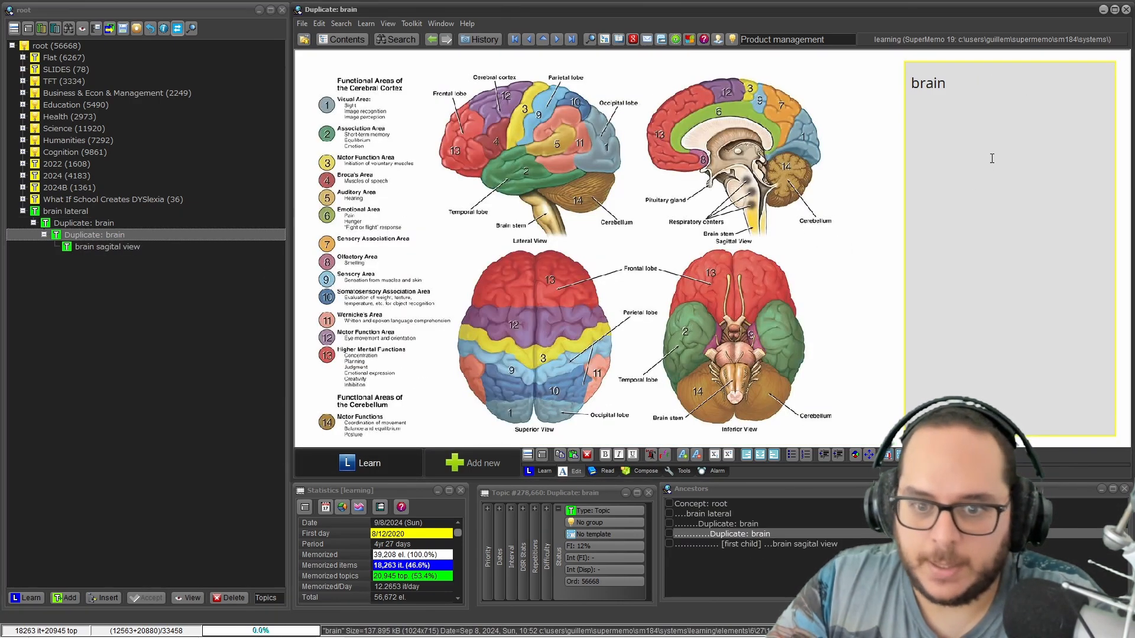
pyautogui.click(992, 159)
pyautogui.write('superior view')
pyautogui.rightClick(436, 199)
pyautogui.moveTo(528, 205)
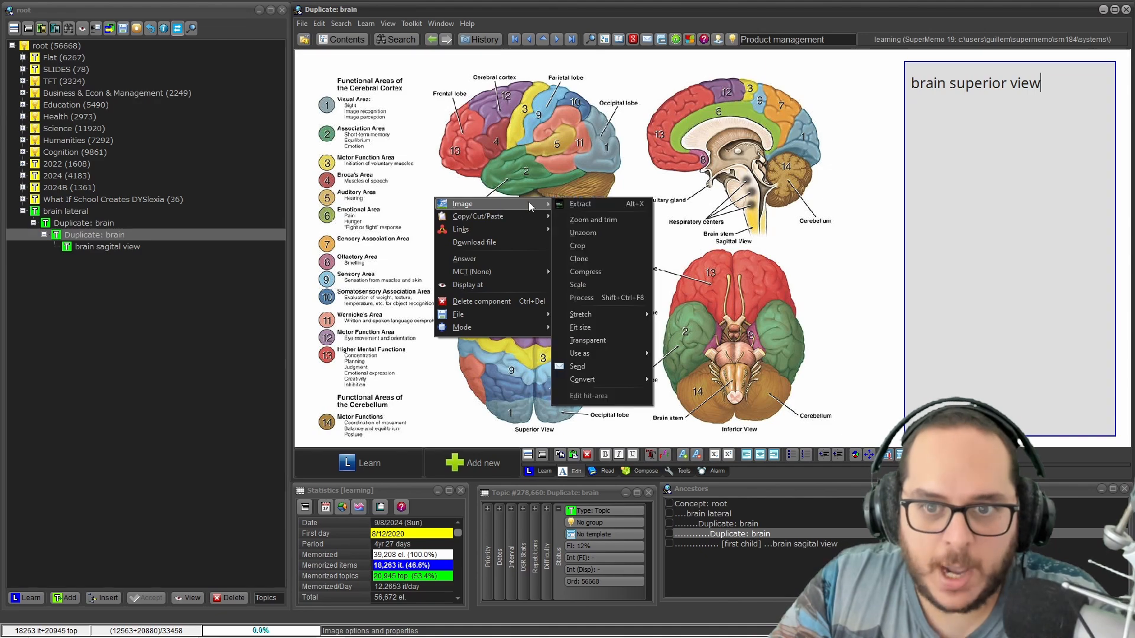
pyautogui.click(591, 220)
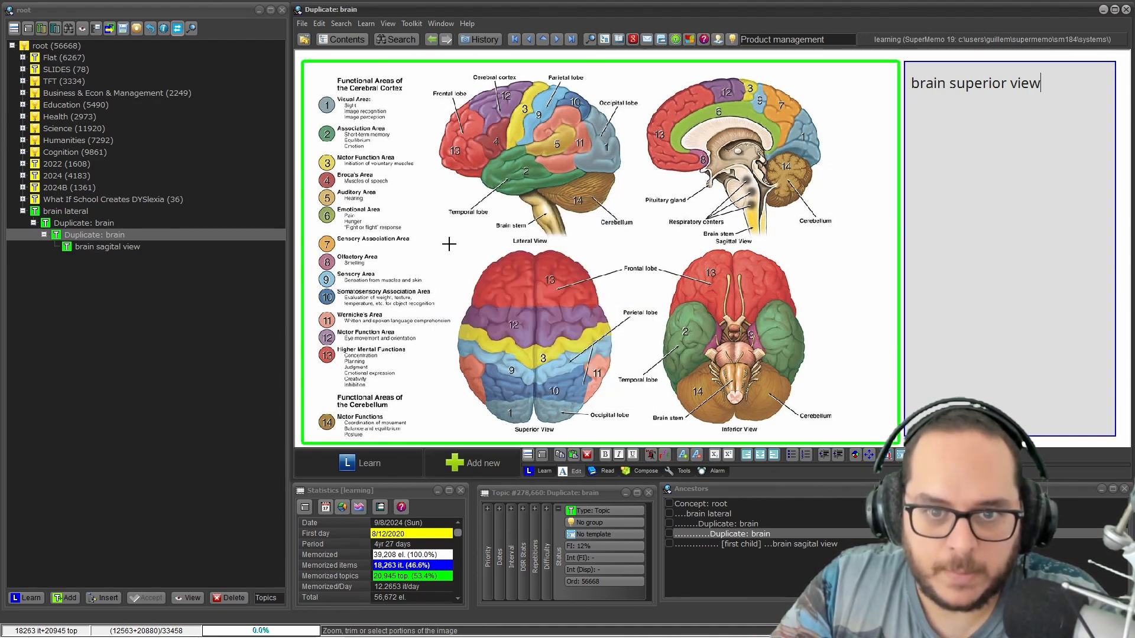
pyautogui.moveTo(449, 243); pyautogui.dragTo(642, 441)
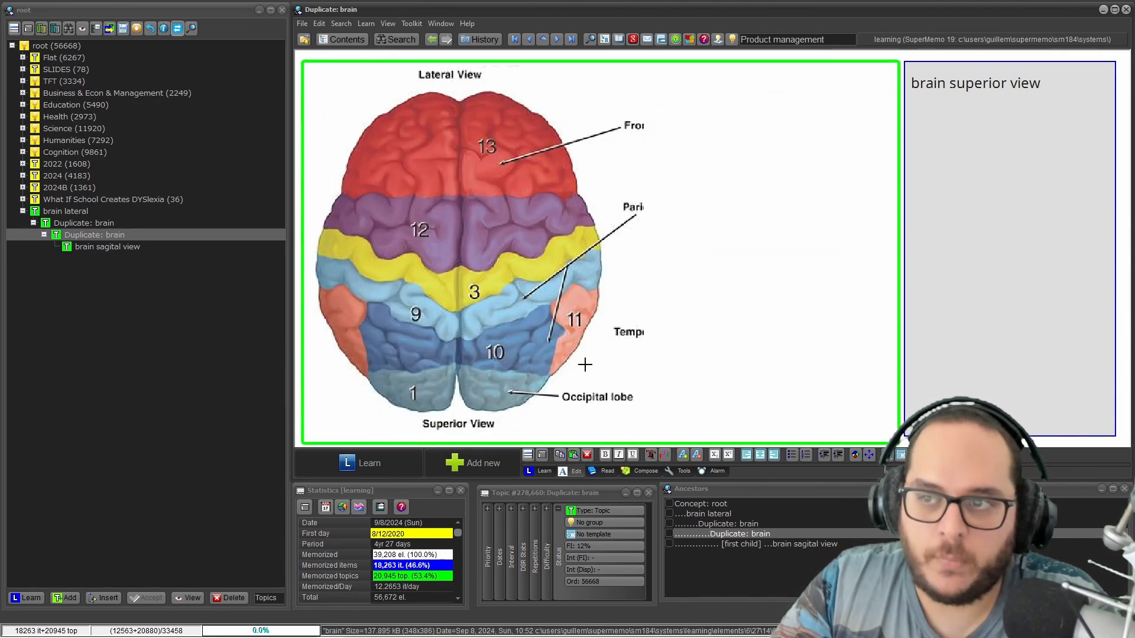
# Step: Set the text of the remaining duplicate topic, directly under "brain lateral", to "brain inferior"
pyautogui.click(111, 247)
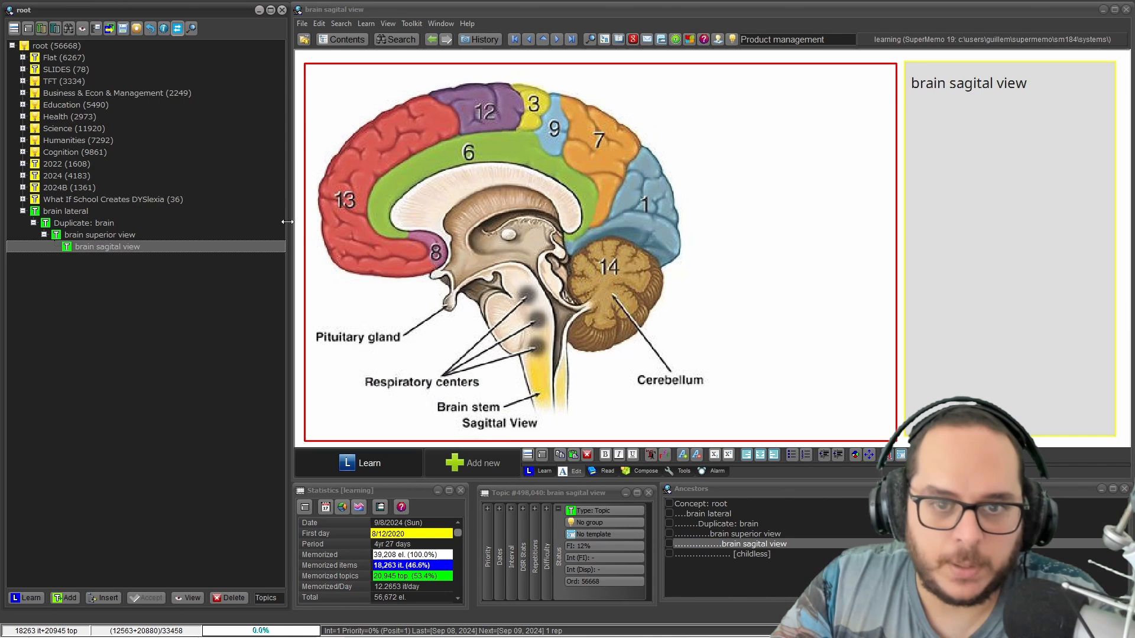
pyautogui.click(1037, 104)
pyautogui.moveTo(1037, 104); pyautogui.dragTo(969, 88)
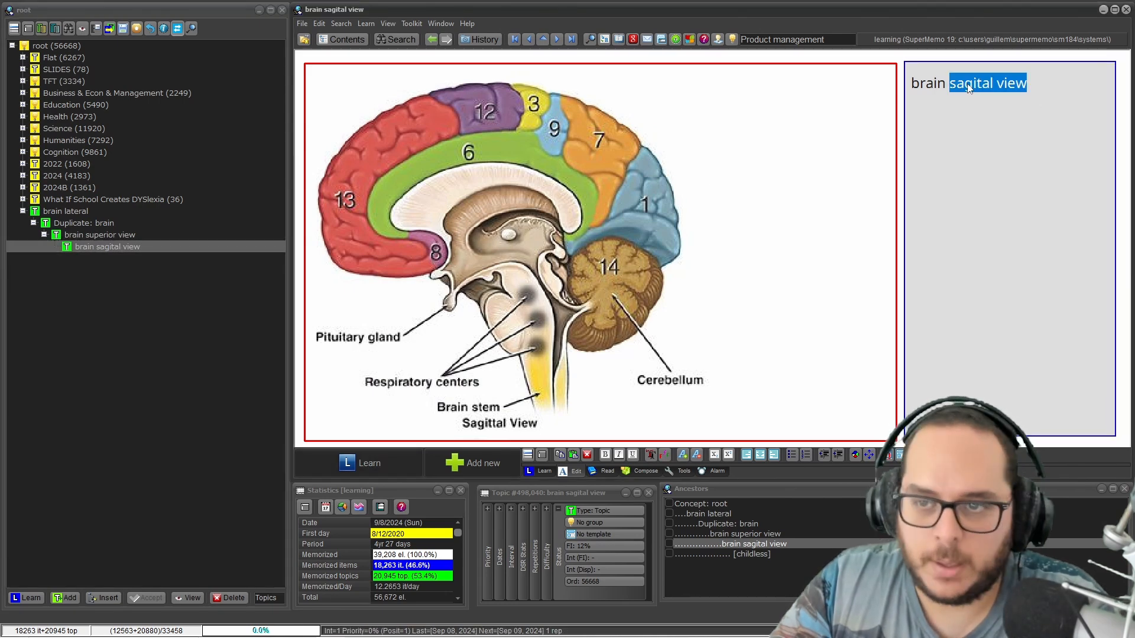
pyautogui.click(87, 234)
pyautogui.click(97, 247)
pyautogui.click(82, 221)
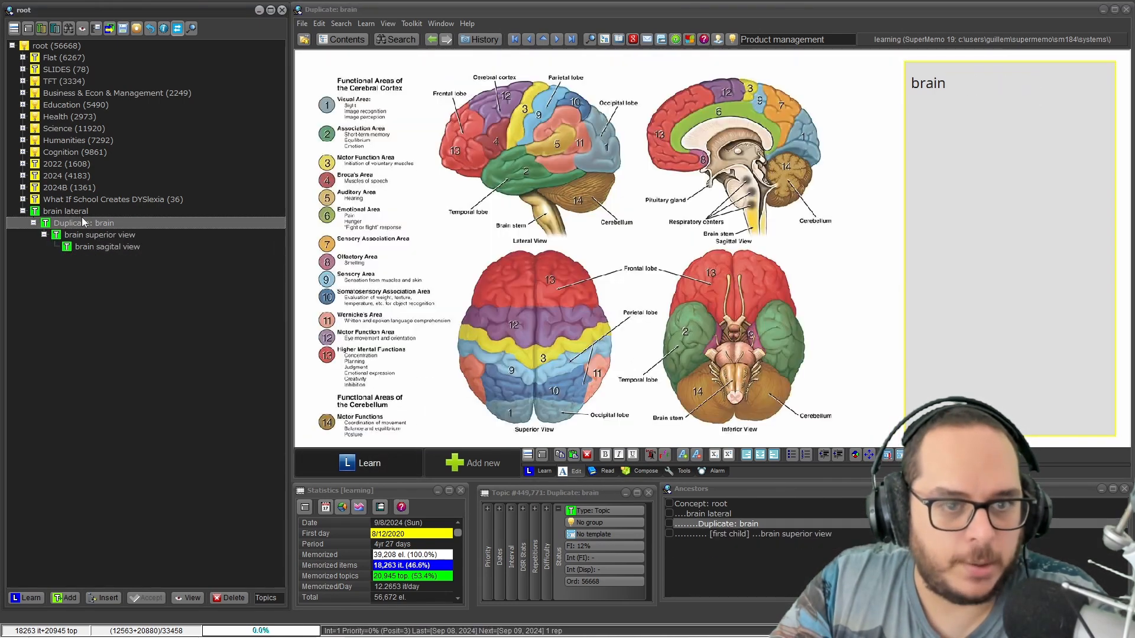
pyautogui.click(996, 69)
pyautogui.write('inferior')
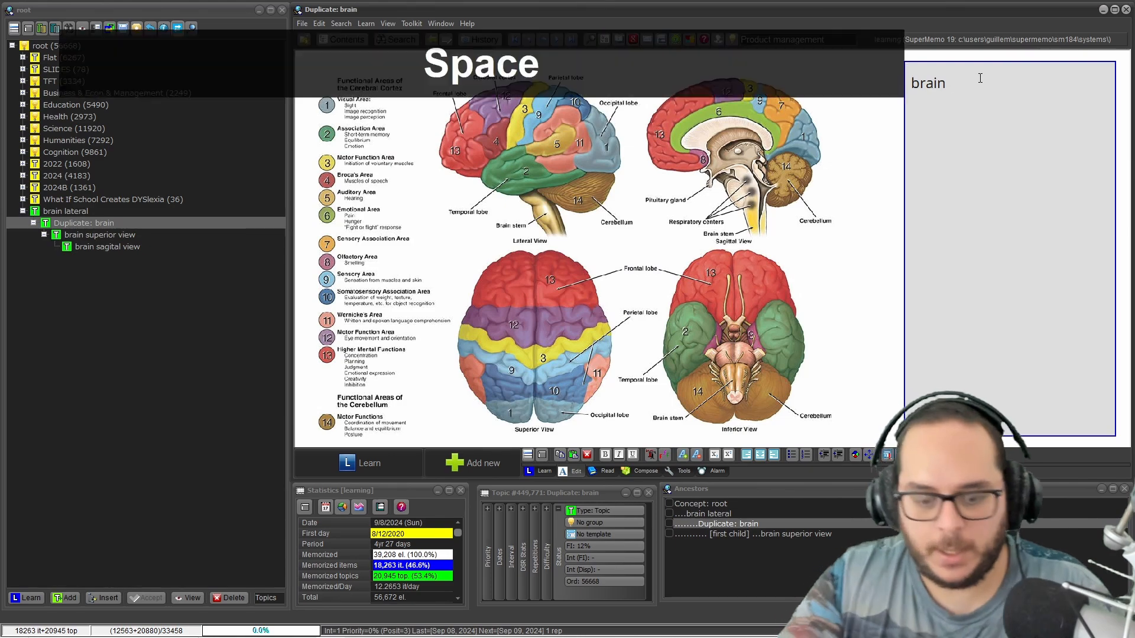
# Step: Zoom and trim the image in the "brain inferior" topic to the Inferior View drawing
pyautogui.rightClick(432, 169)
pyautogui.moveTo(502, 173)
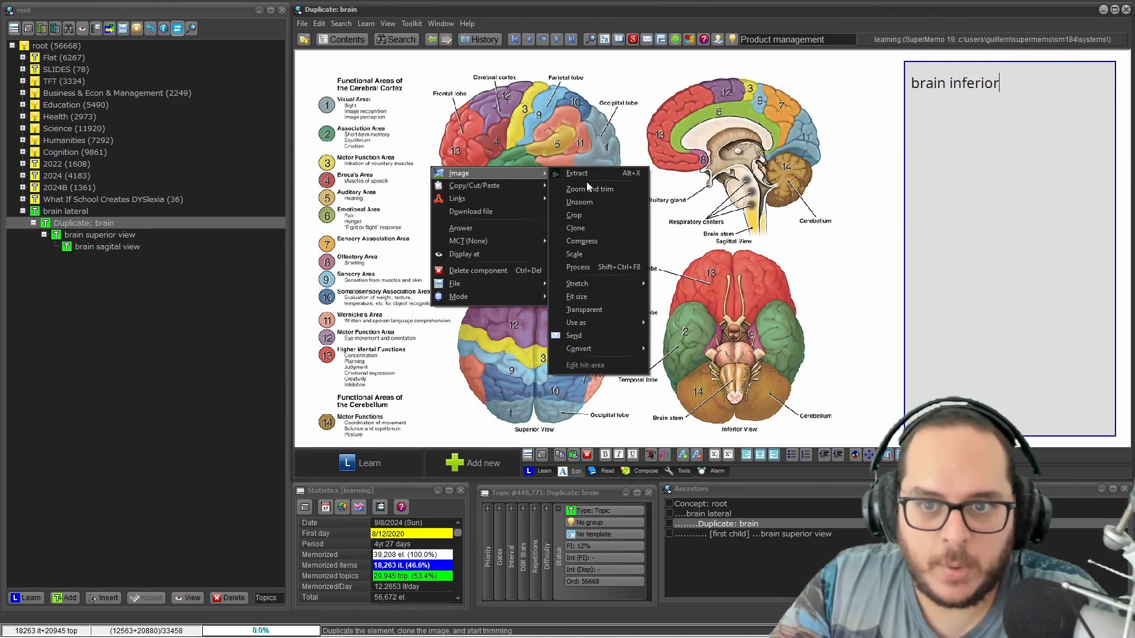
pyautogui.click(589, 189)
pyautogui.moveTo(622, 247); pyautogui.dragTo(851, 436)
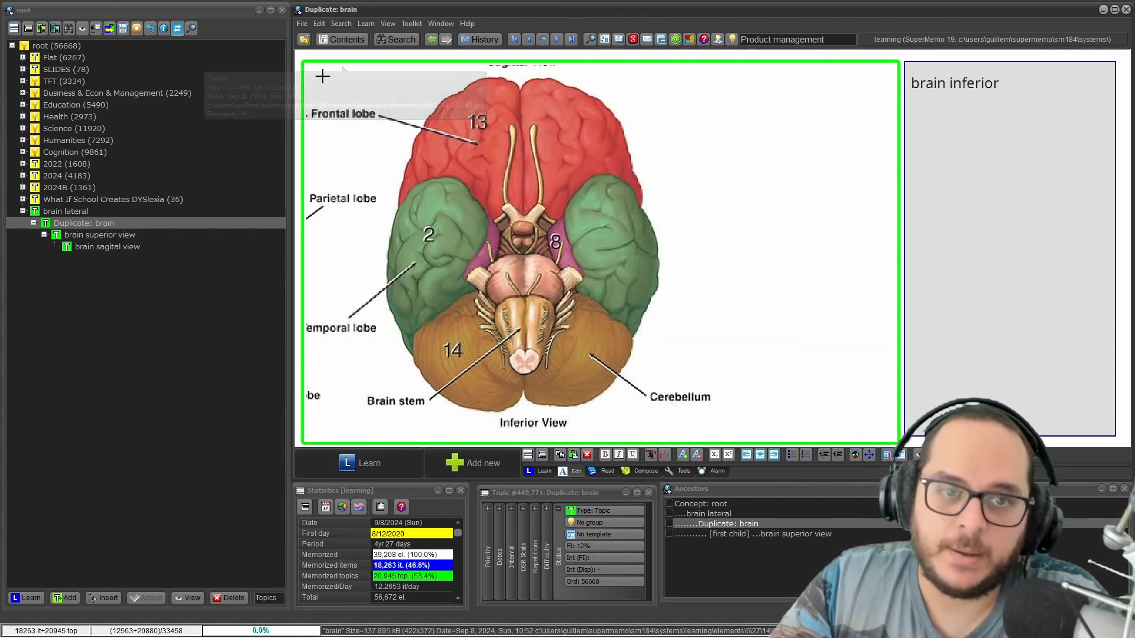
# Step: Go through the lateral, inferior, superior and sagittal view topics to check each one's trimmed image
pyautogui.click(91, 236)
pyautogui.click(104, 242)
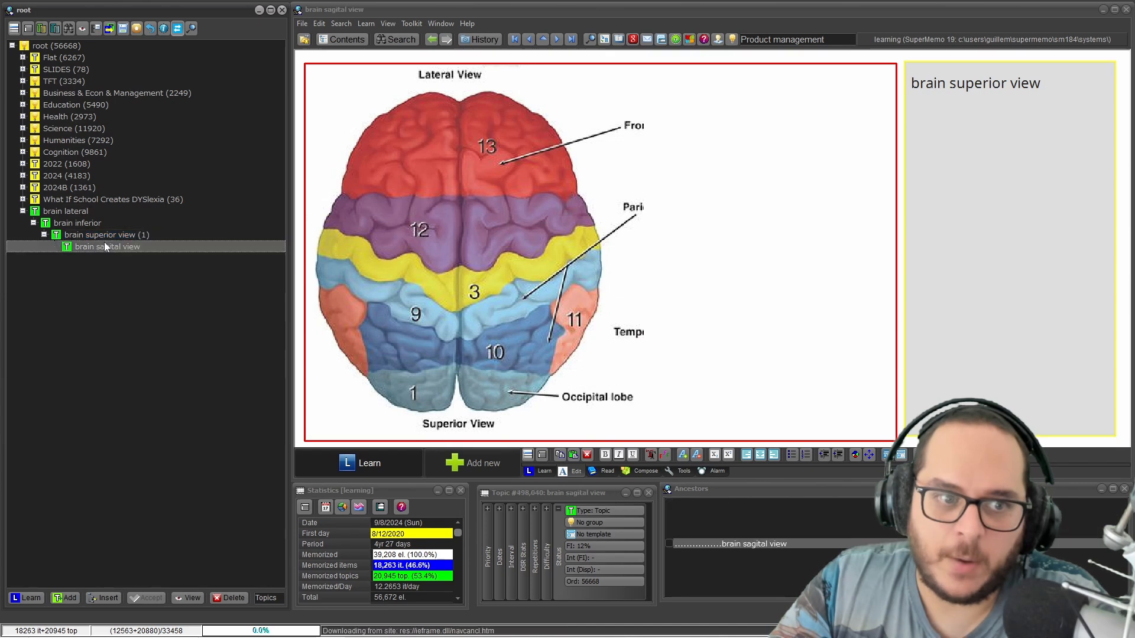
pyautogui.click(70, 214)
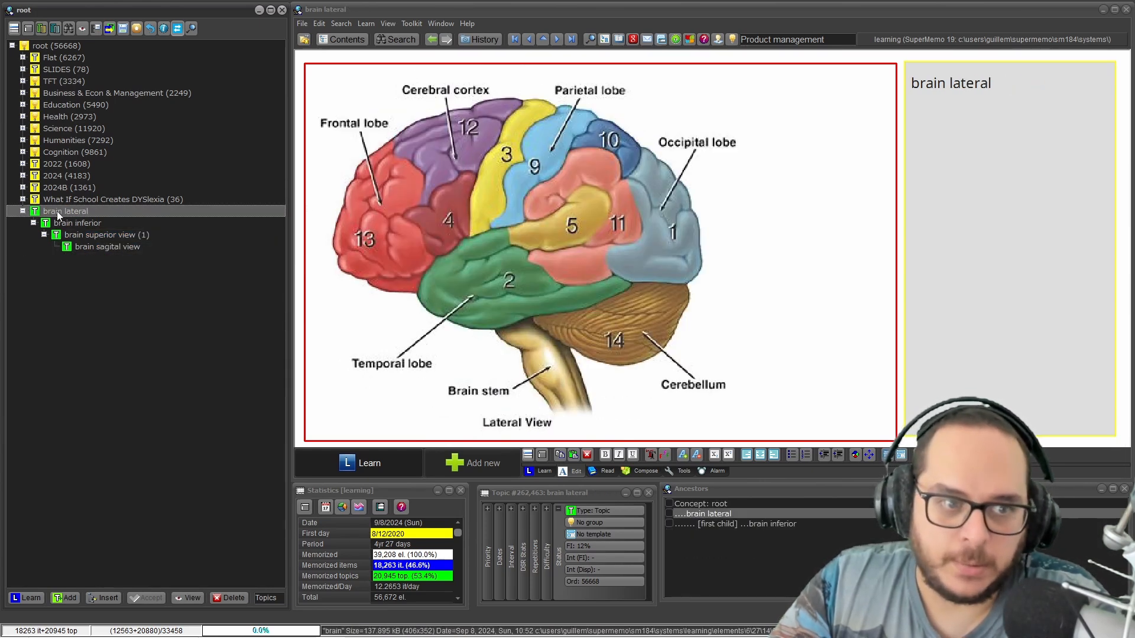
pyautogui.click(75, 223)
pyautogui.click(86, 235)
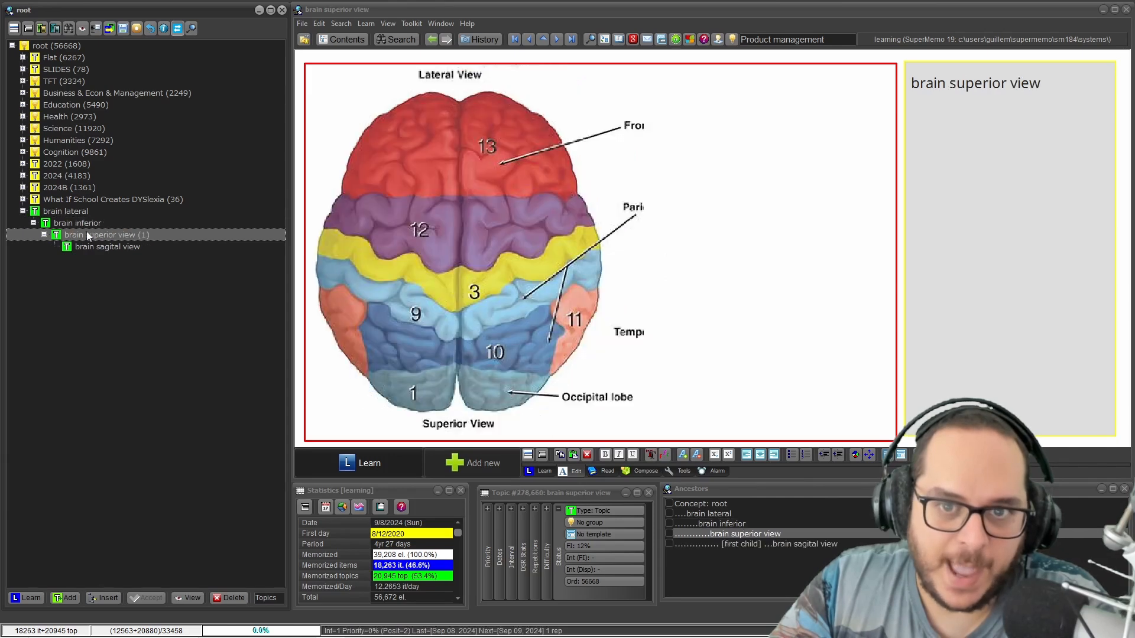
pyautogui.click(97, 248)
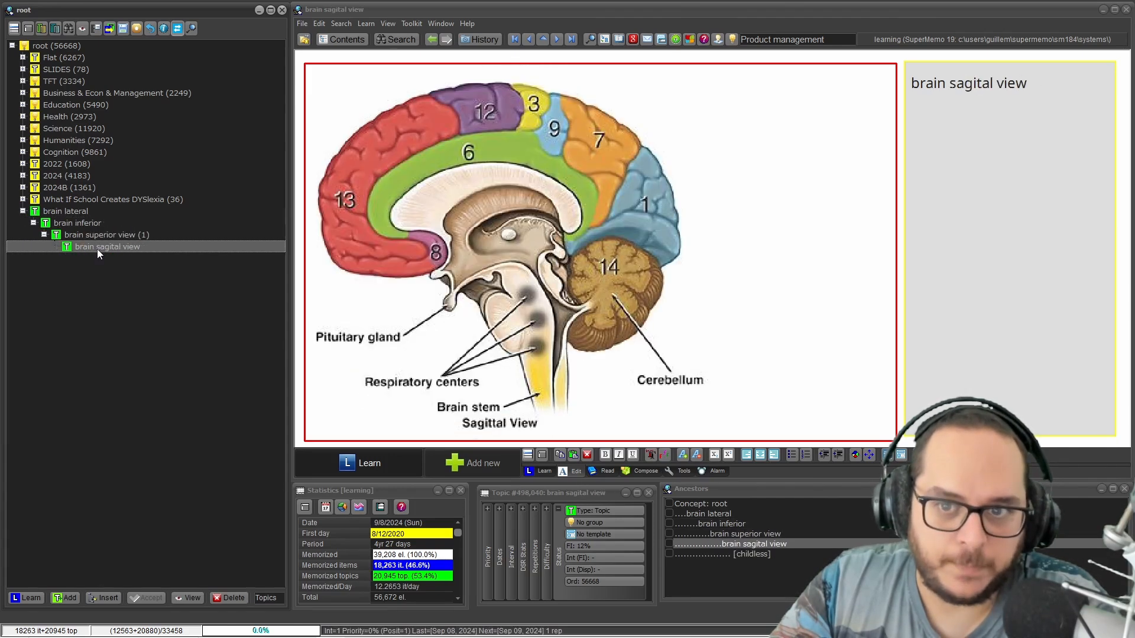
# Step: Inspect the registry member linked to the sagittal view image in the image registry, then close the registry
pyautogui.rightClick(479, 140)
pyautogui.moveTo(521, 143)
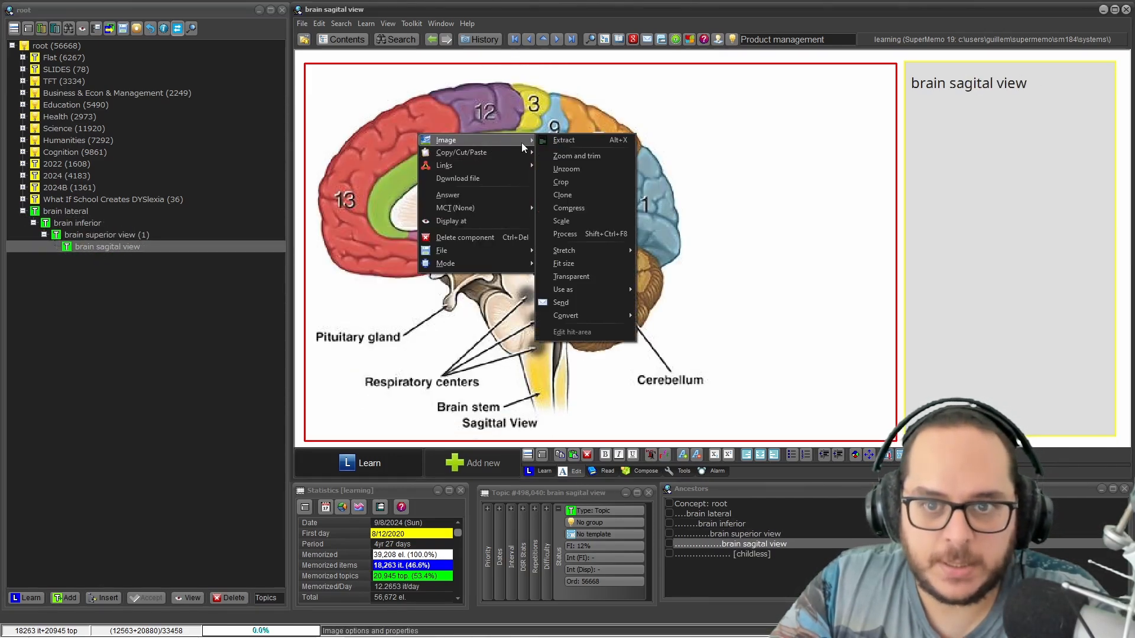
pyautogui.moveTo(483, 162)
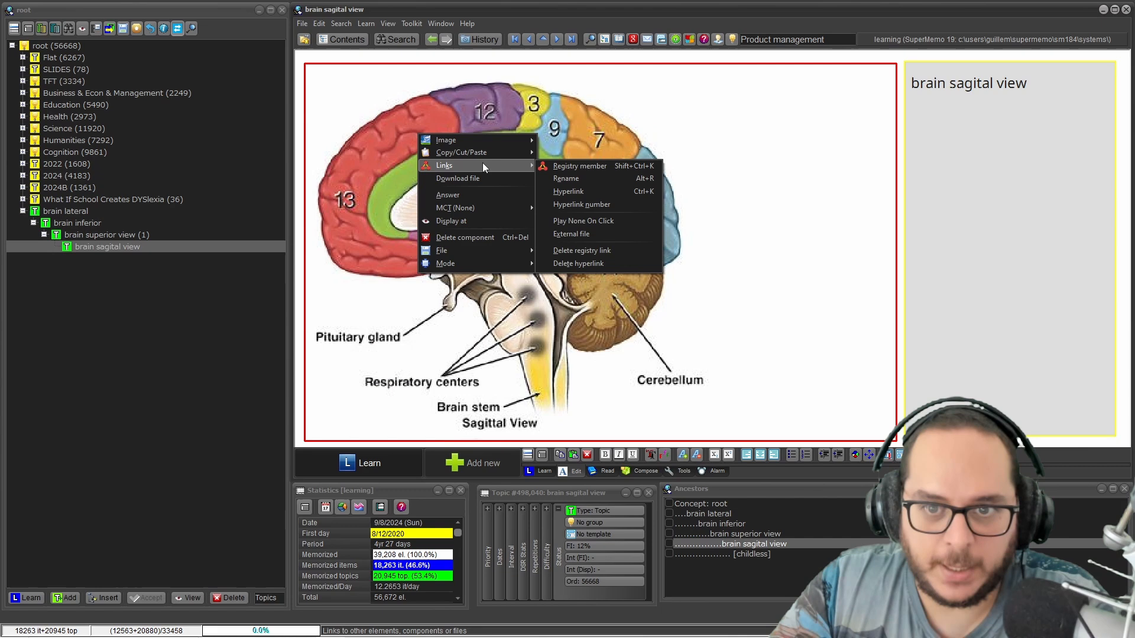
pyautogui.click(555, 169)
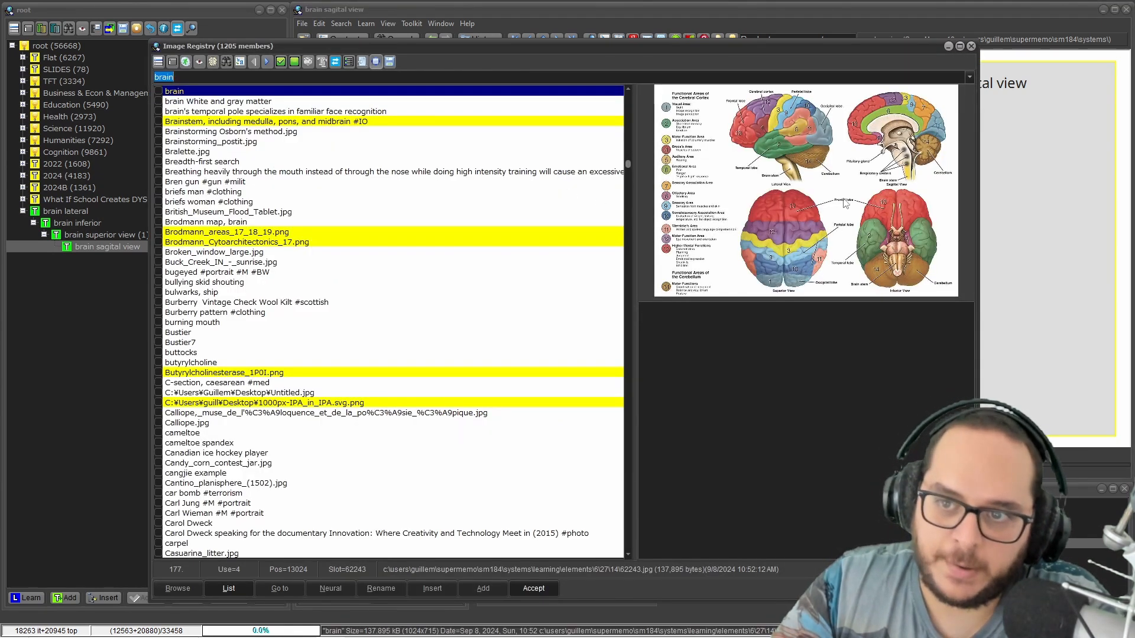
pyautogui.click(280, 588)
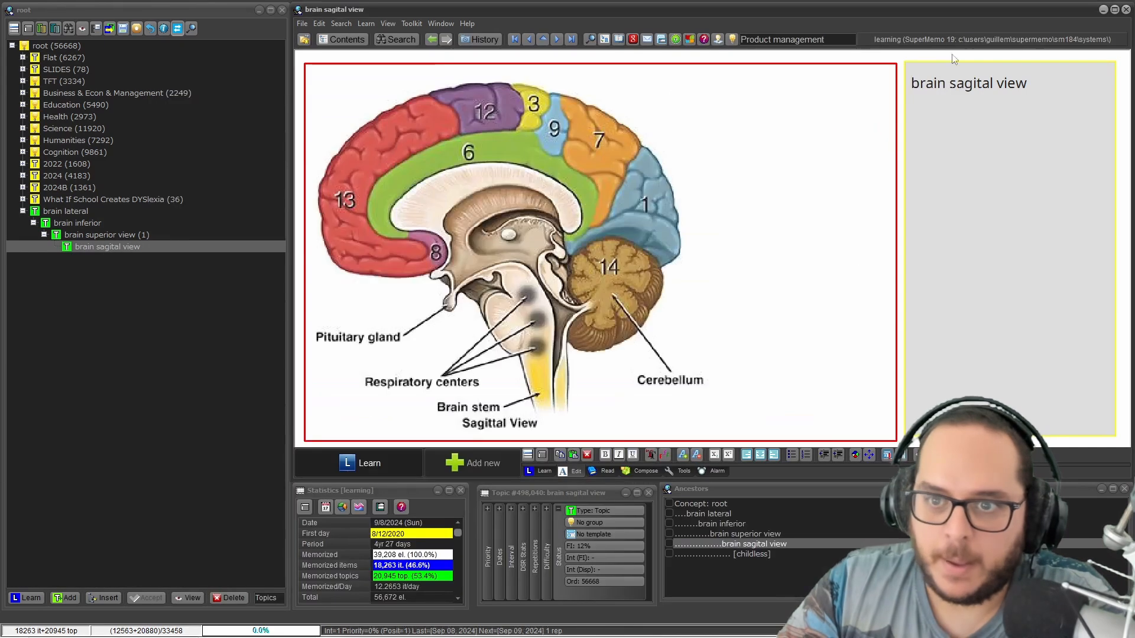
pyautogui.click(972, 46)
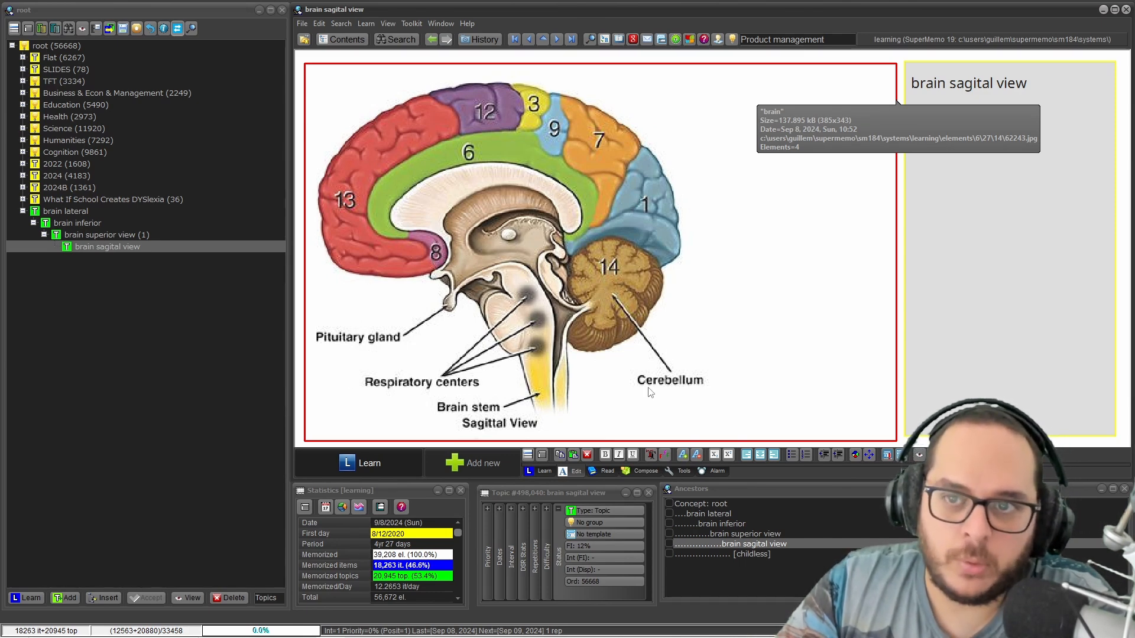
# Step: Apply the Article template to the "brain sagital view" topic
pyautogui.click(639, 467)
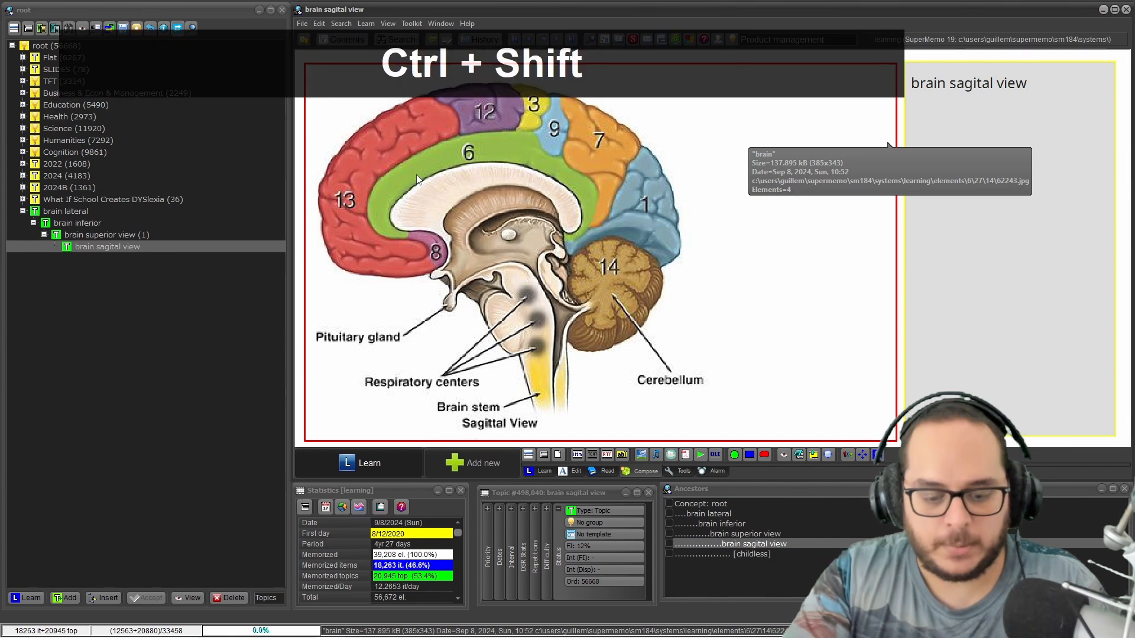
pyautogui.hotkey('ctrl', 'shift', 'm')
pyautogui.press('Up')
pyautogui.press('Return')
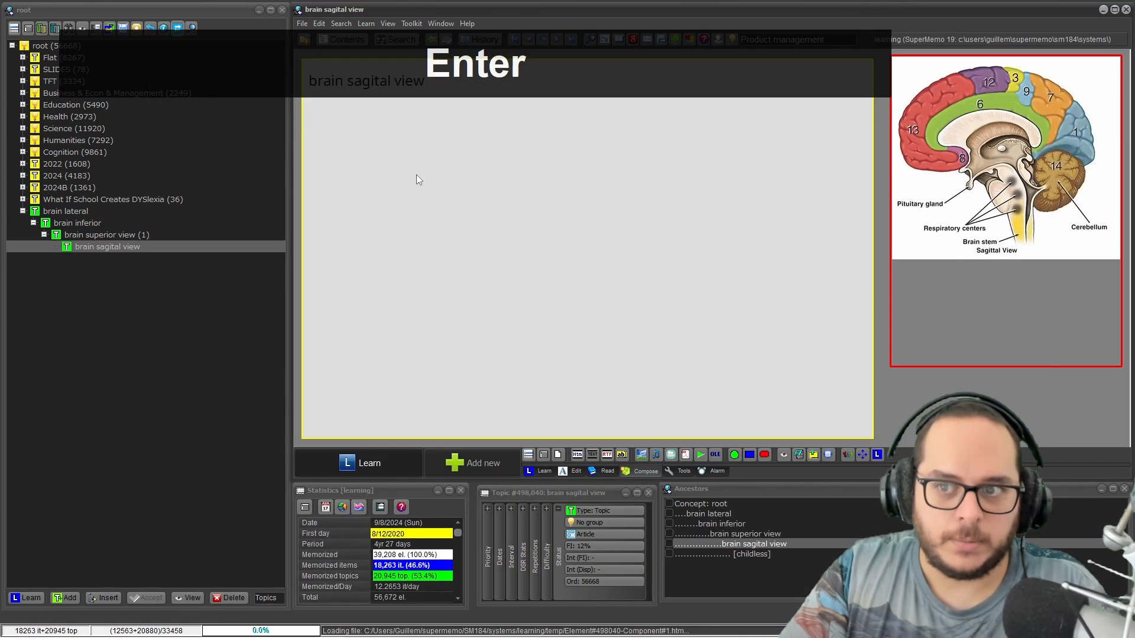
# Step: Copy the Dana Foundation article "Neuroanatomy: The Basics" from the browser into the sagittal view topic's text and delete its embedded four-view brain diagram
pyautogui.click(445, 73)
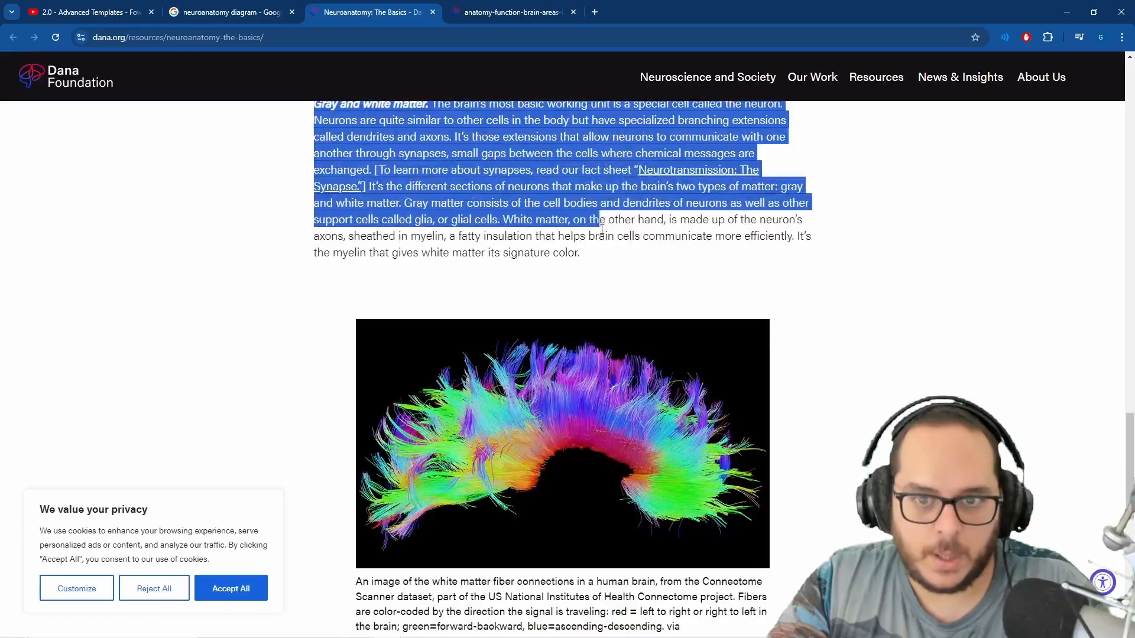
pyautogui.hotkey('ctrl', 'c')
pyautogui.click(1077, 3)
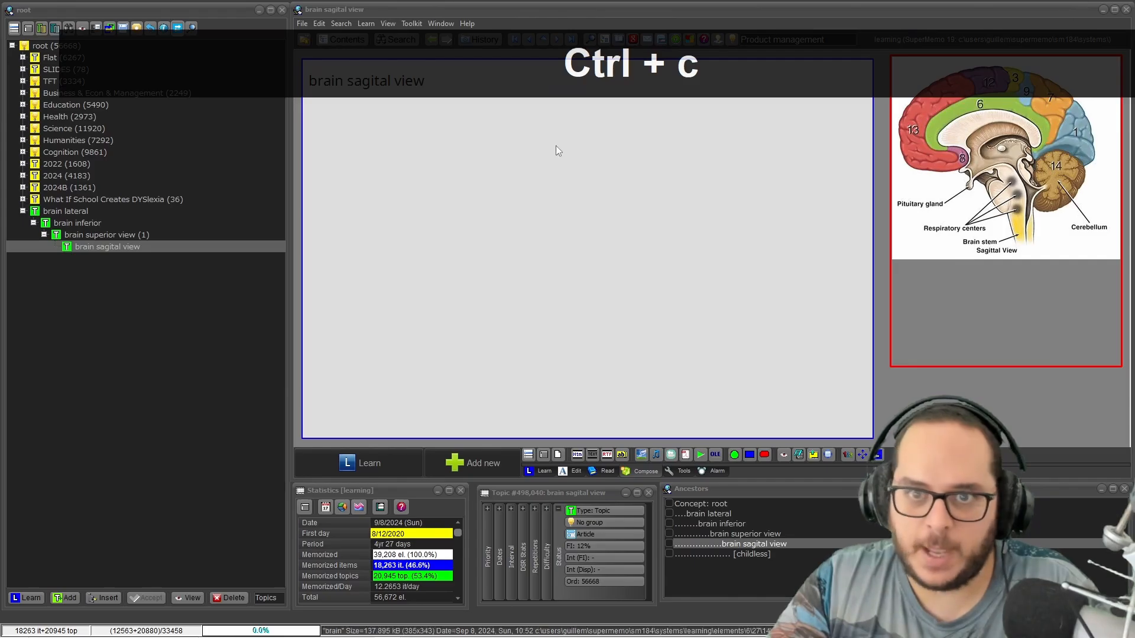
pyautogui.hotkey('ctrl', 'v')
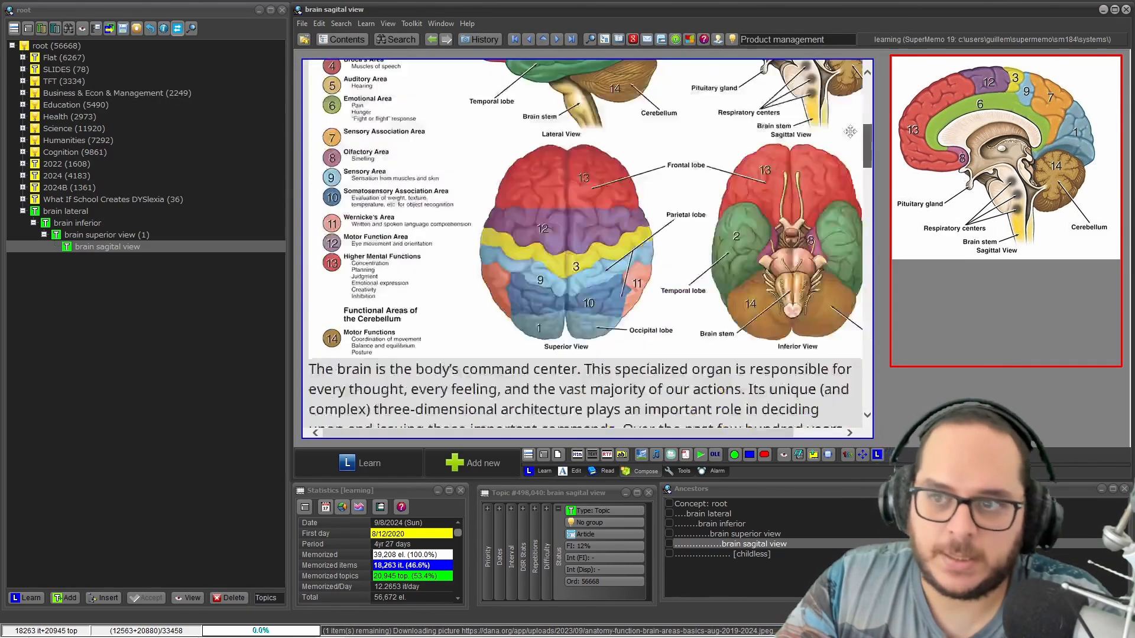
pyautogui.press('Delete')
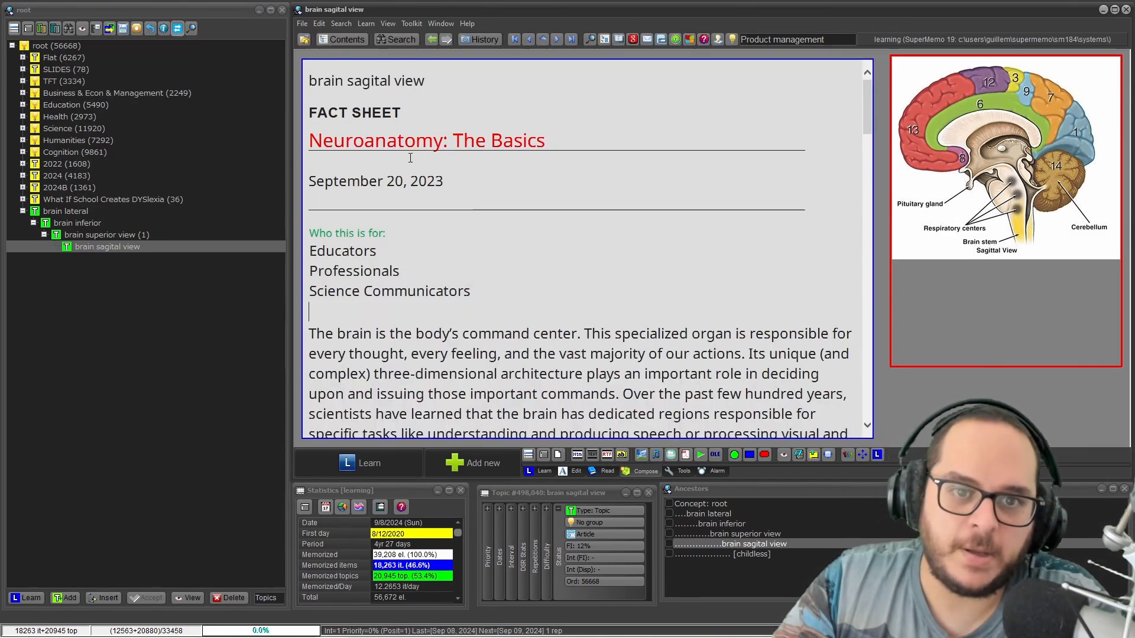
# Step: Look over the pasted article and compare its topic with the superior and lateral view topics
pyautogui.scroll(-15, 393, 286)
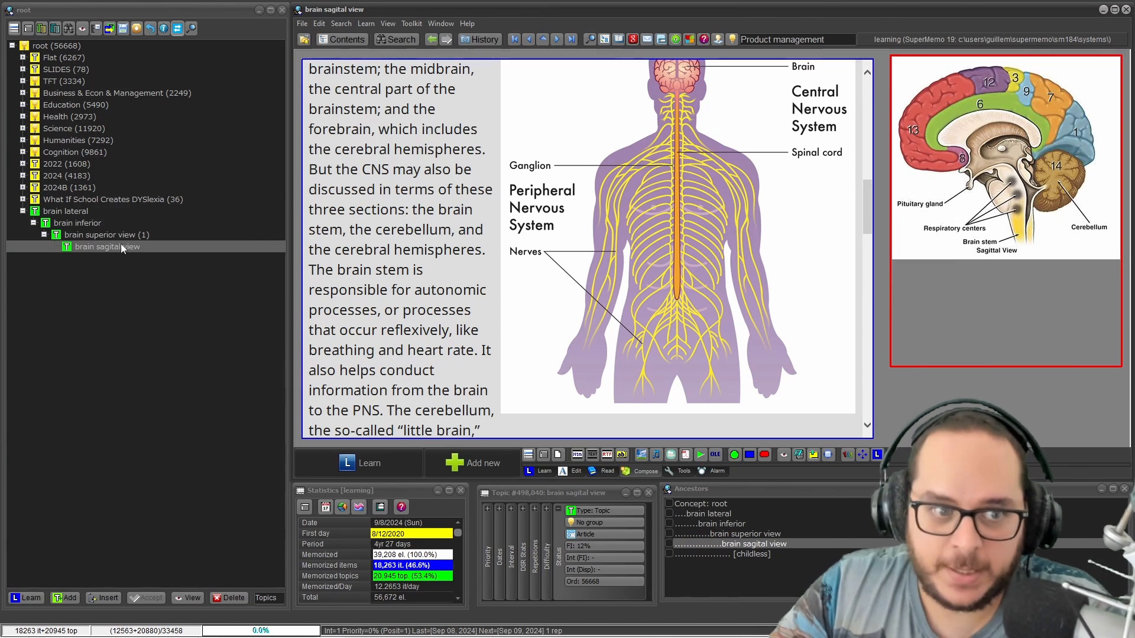
pyautogui.click(91, 238)
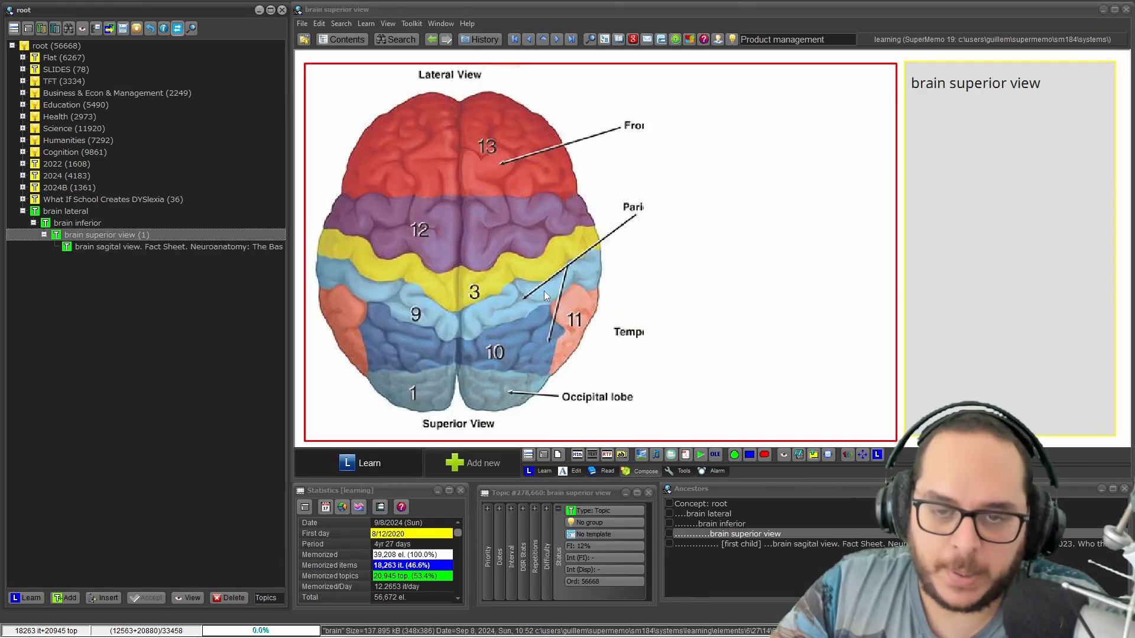
pyautogui.click(66, 212)
pyautogui.click(89, 236)
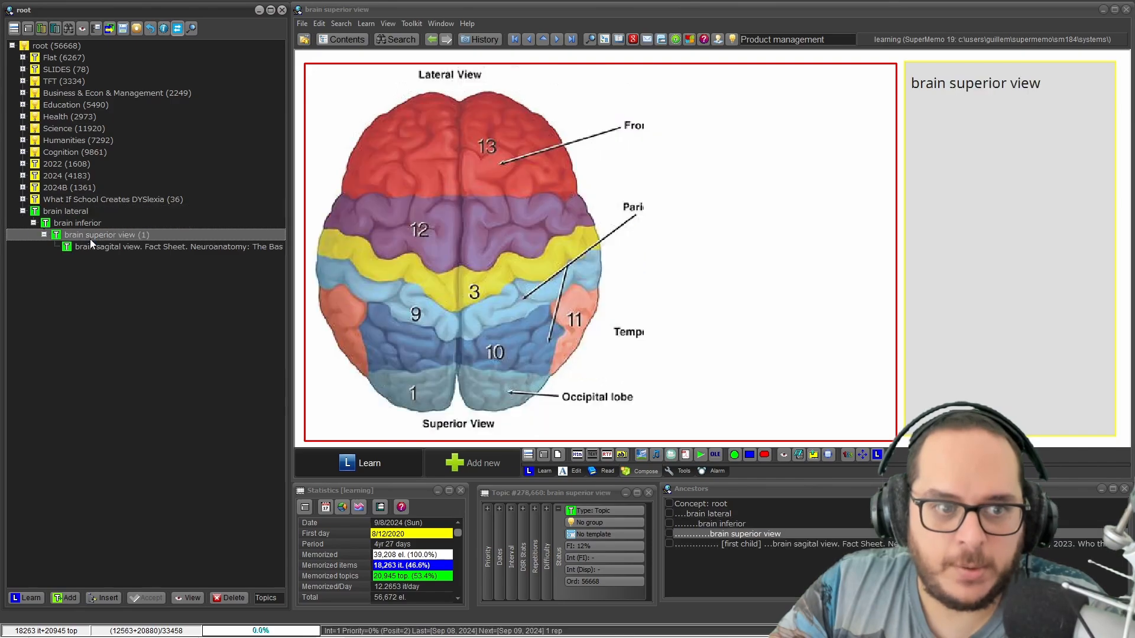
# Step: Extract the passage beginning "Some further break down the CNS into the hindbrain" from the sagittal view article and open the extract
pyautogui.click(96, 248)
pyautogui.scroll(-6, 582, 235)
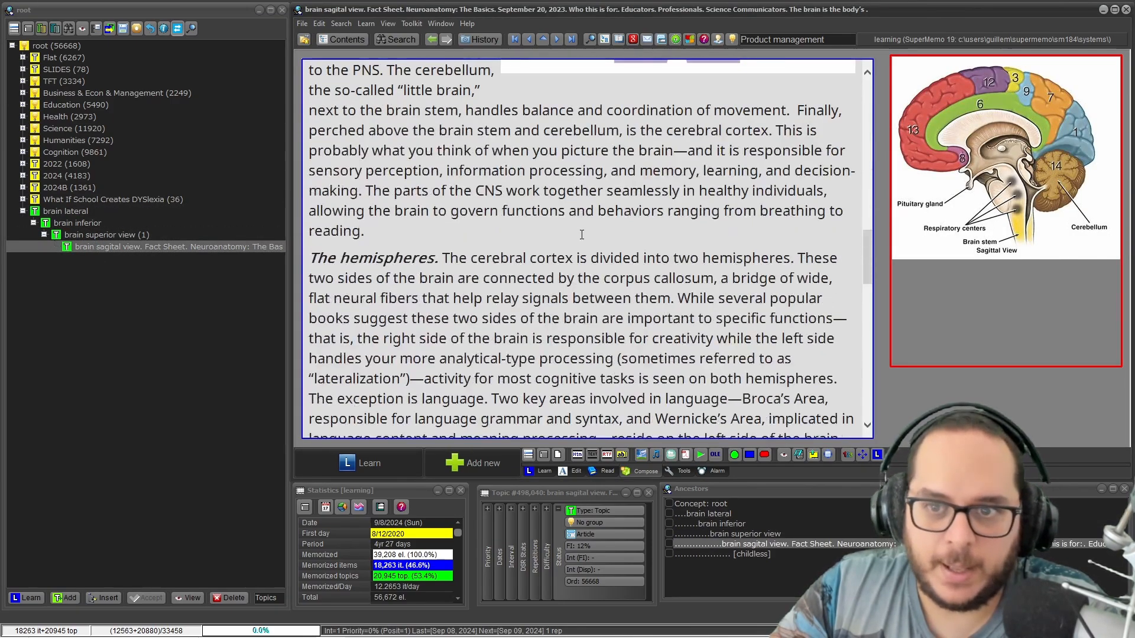
pyautogui.scroll(-5, 582, 235)
pyautogui.hotkey('alt', 'Left')
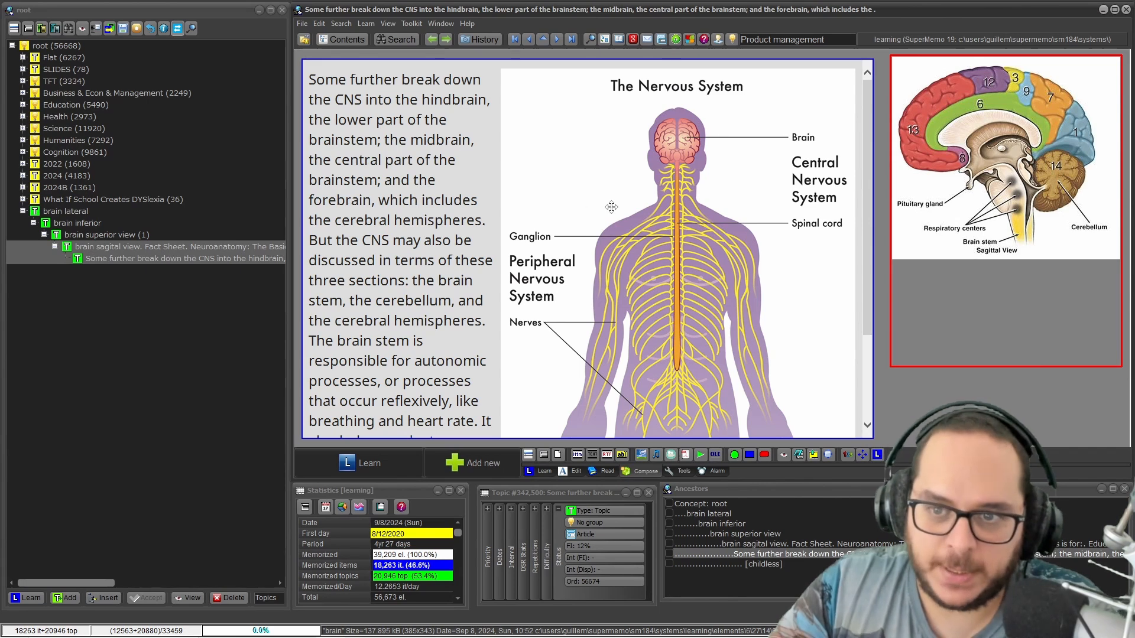
# Step: Replace the extract's sagittal brain picture with the Nervous System diagram from its text, and delete the diagram from the text
pyautogui.rightClick(973, 156)
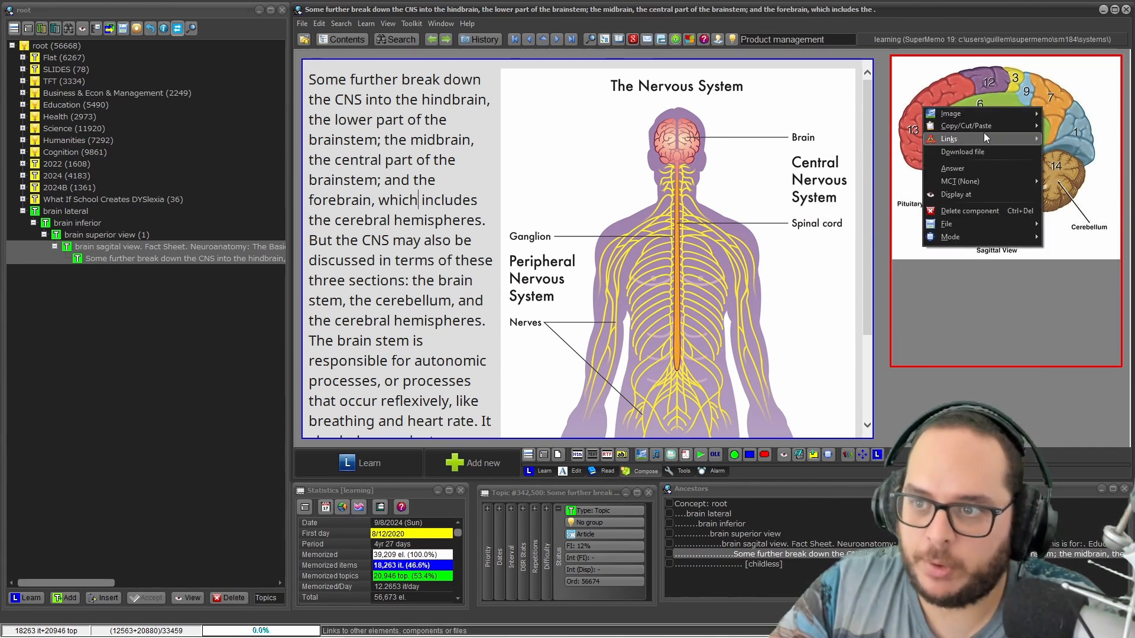
pyautogui.moveTo(984, 136)
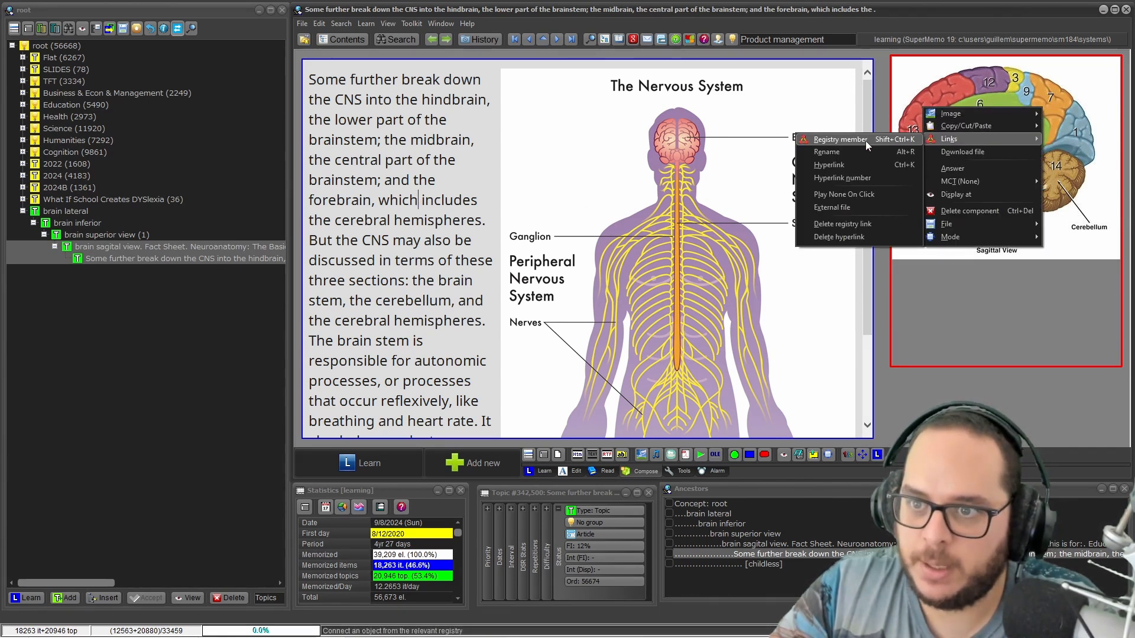
pyautogui.hotkey('ctrl', 'F8')
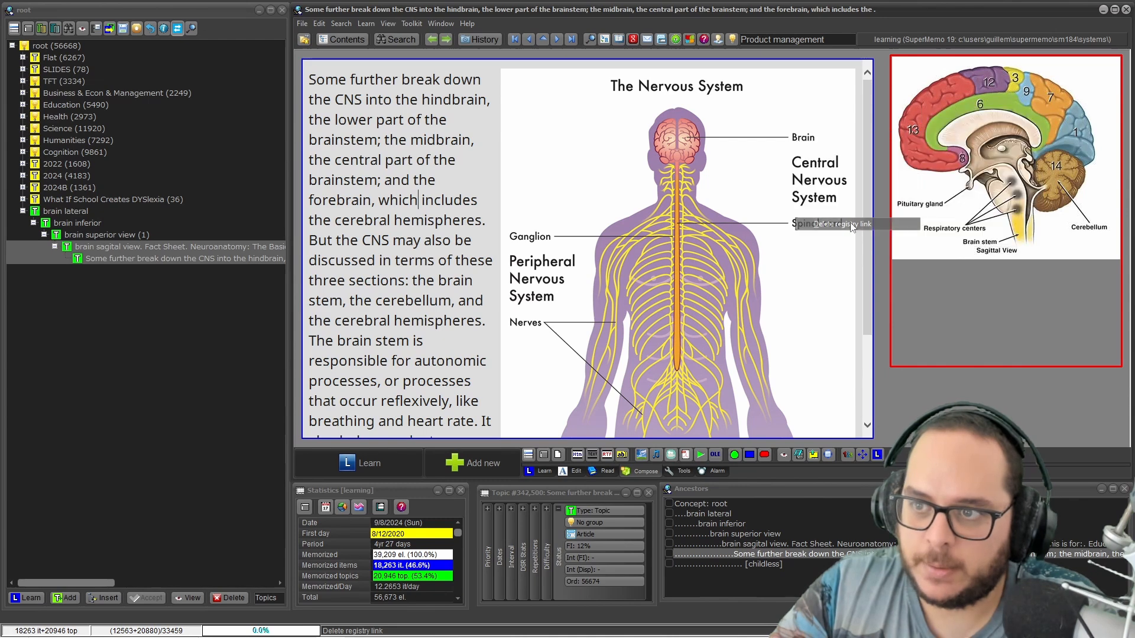
pyautogui.click(247, 508)
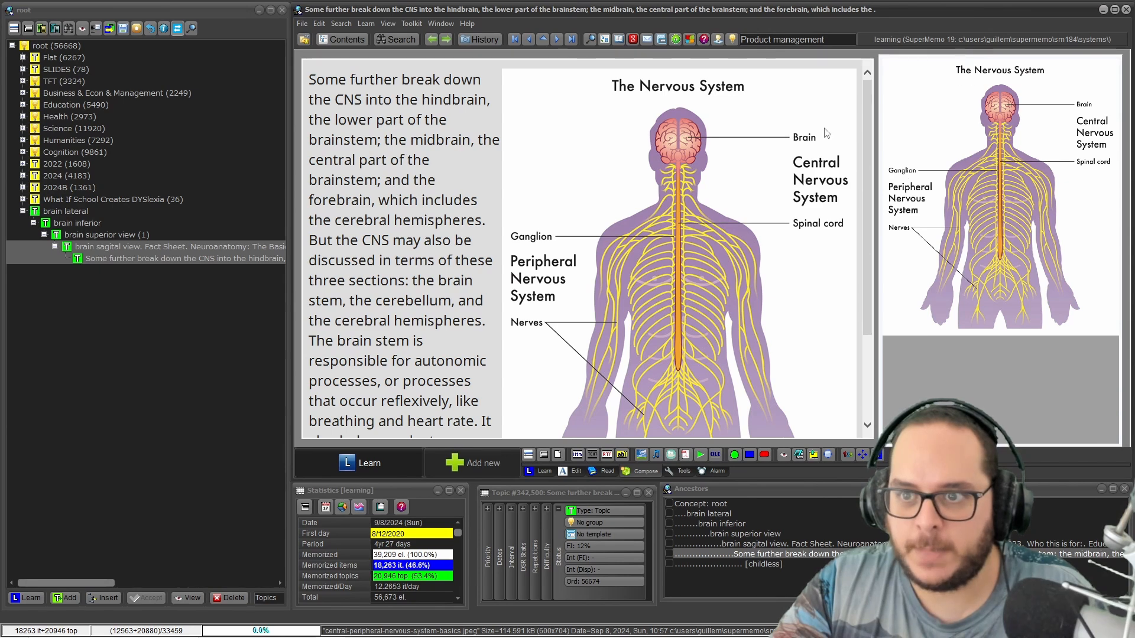
pyautogui.click(601, 162)
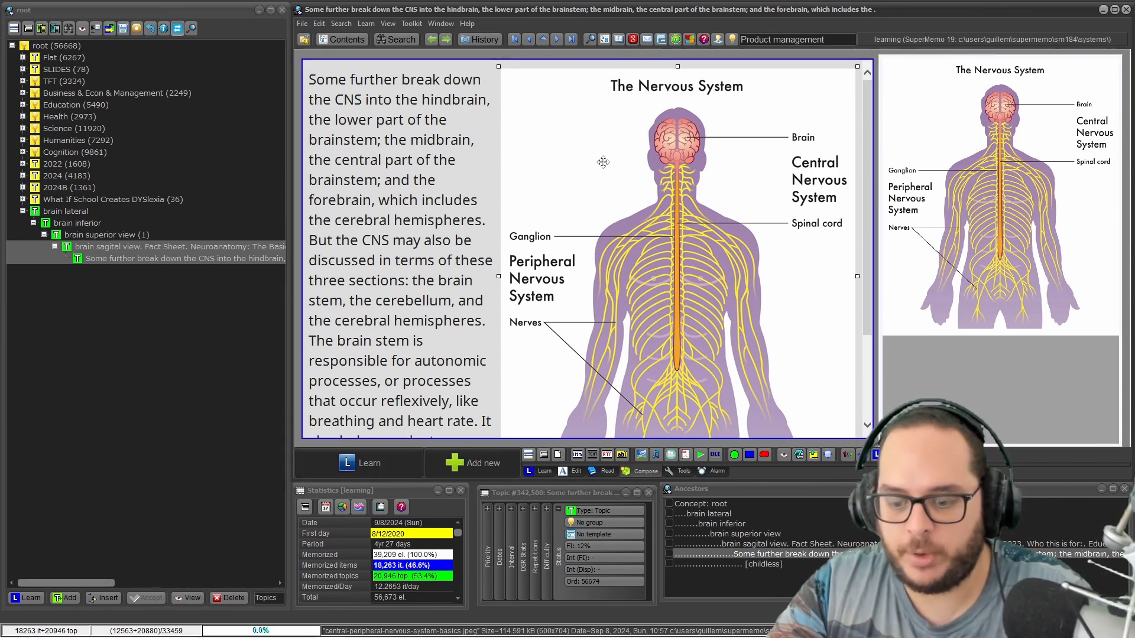
pyautogui.press('Delete')
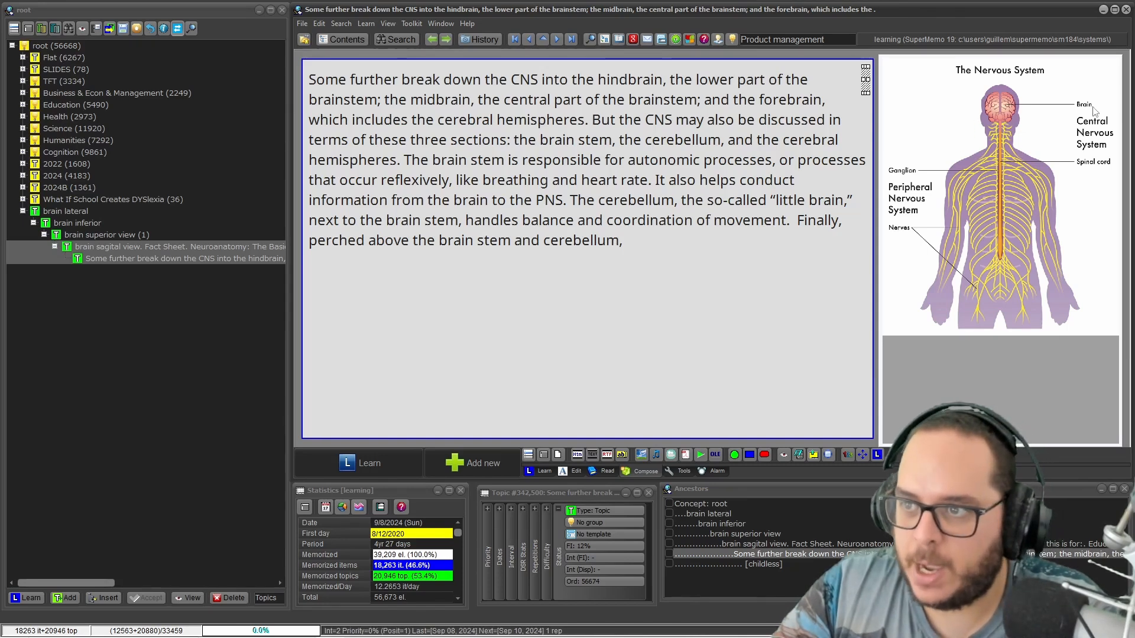
# Step: Zoom and trim the nervous system image to the head and neck with their labels, crop it, and replace the original file
pyautogui.rightClick(936, 100)
pyautogui.moveTo(939, 101)
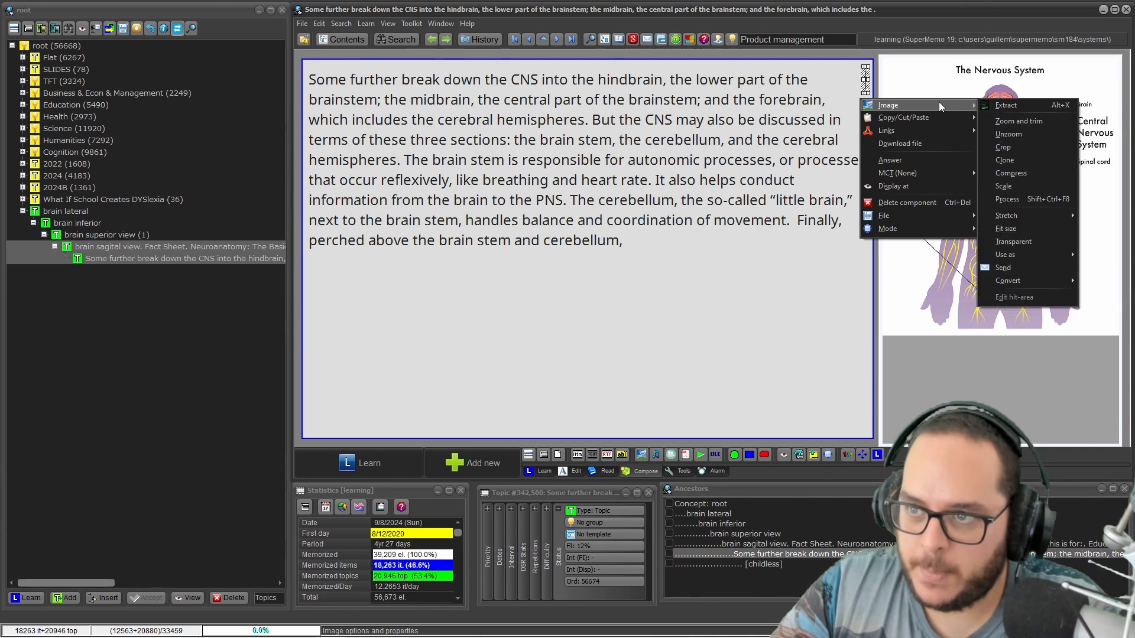
pyautogui.click(1016, 120)
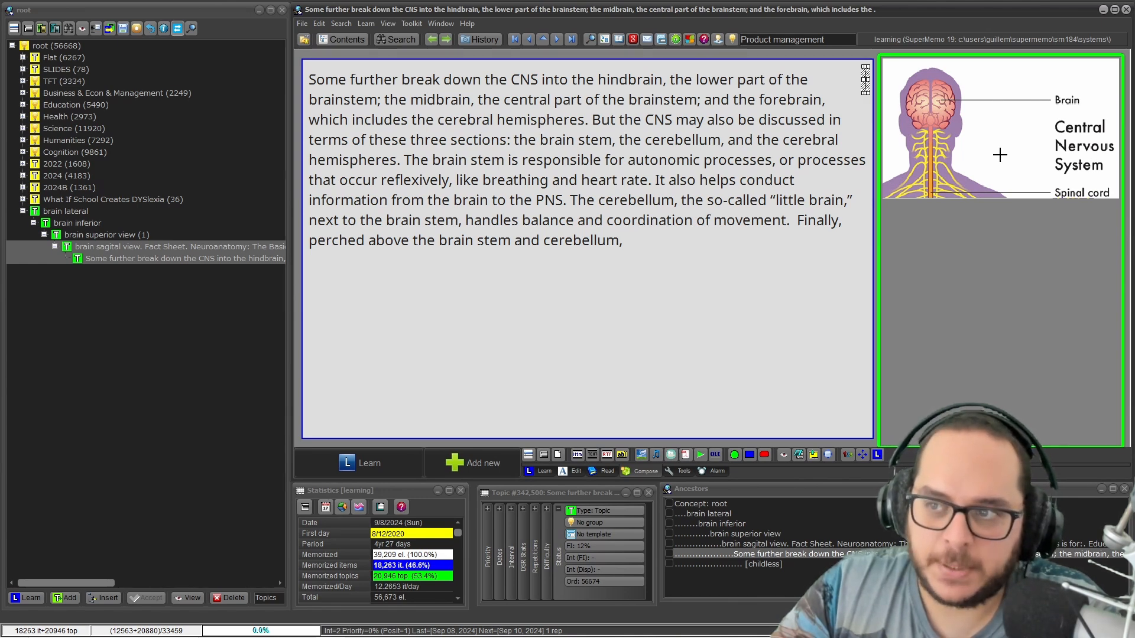
pyautogui.rightClick(936, 109)
pyautogui.moveTo(991, 112)
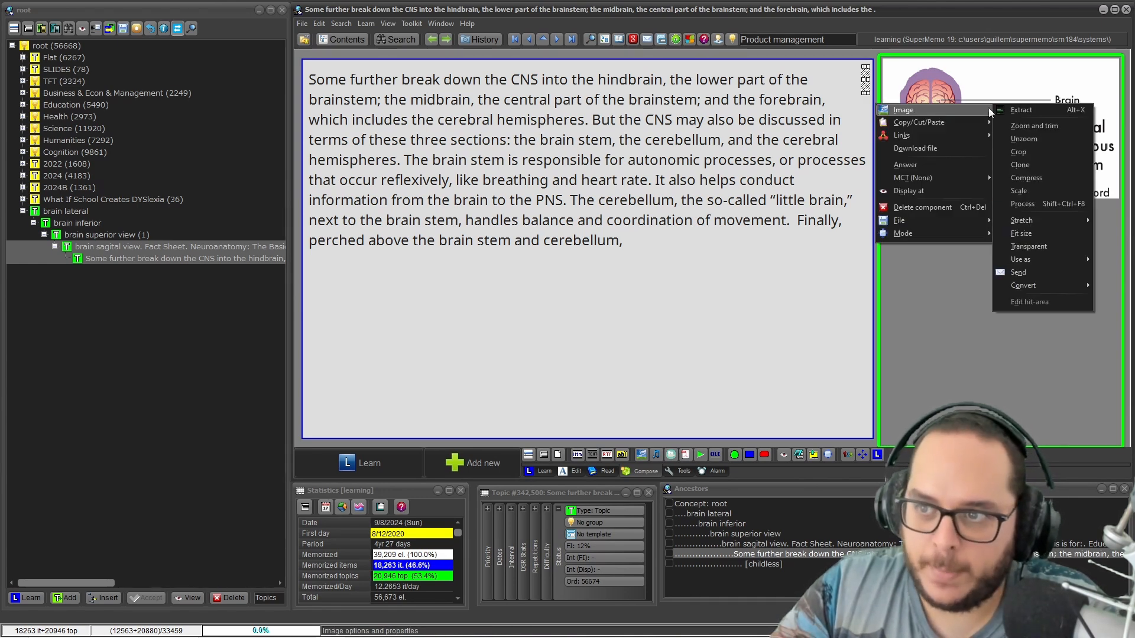
pyautogui.click(1029, 149)
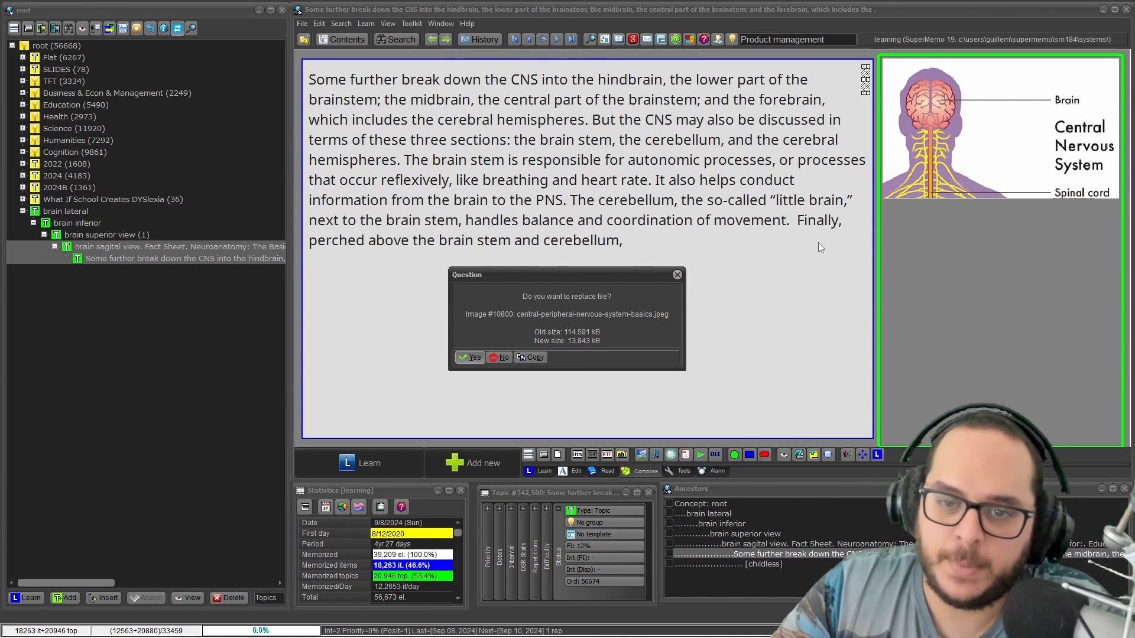
pyautogui.click(470, 357)
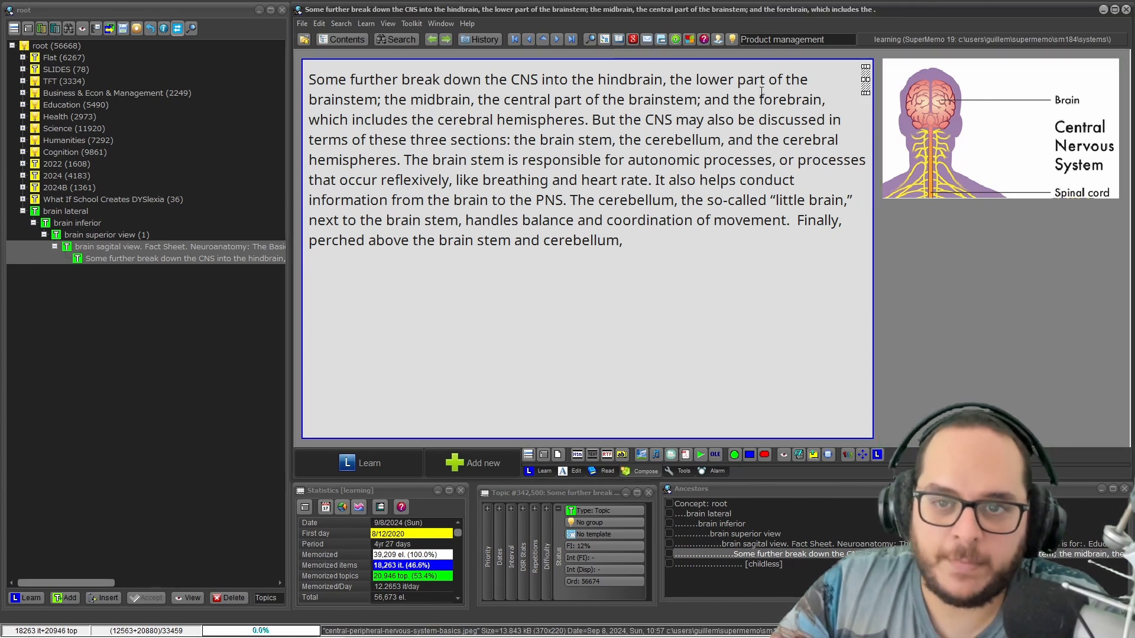
# Step: Create a cloze deletion on "hemispheres" in the extract and open the resulting item
pyautogui.moveTo(585, 121); pyautogui.dragTo(497, 110)
pyautogui.hotkey('alt', 'z')
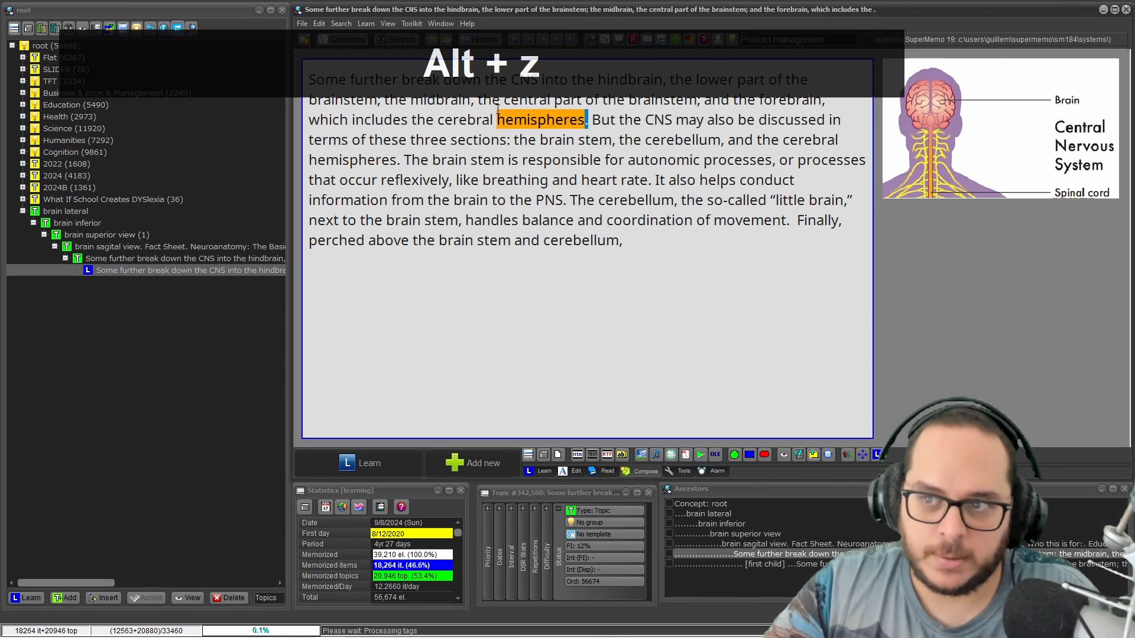
pyautogui.hotkey('alt', 'Left')
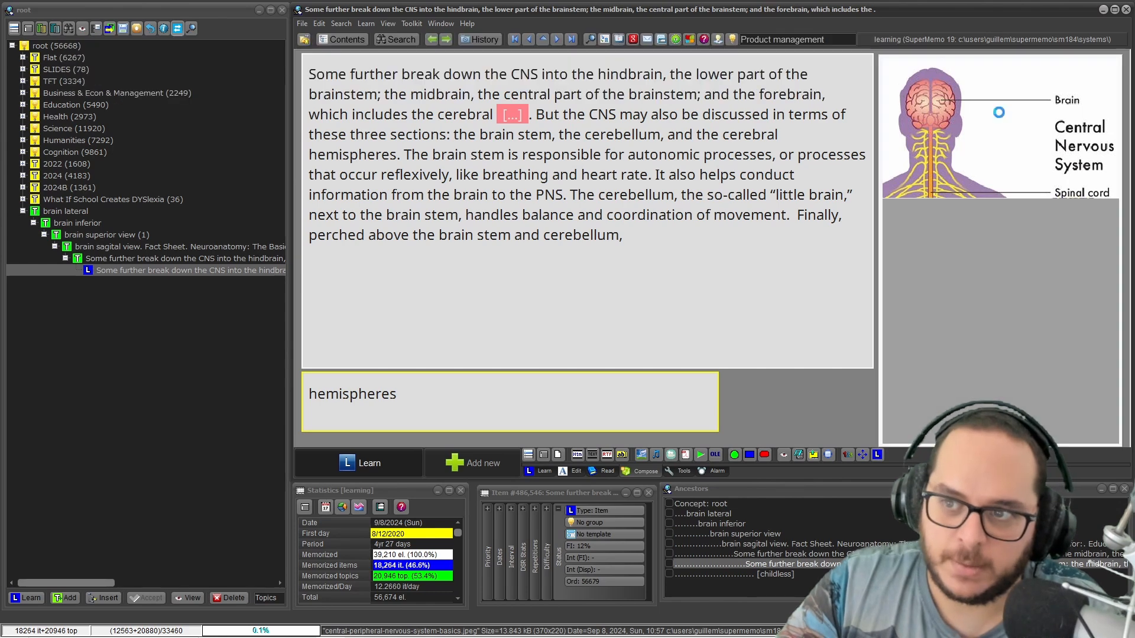
# Step: Try to unzoom the cropped nervous system image in the cloze item
pyautogui.rightClick(958, 107)
pyautogui.moveTo(957, 106)
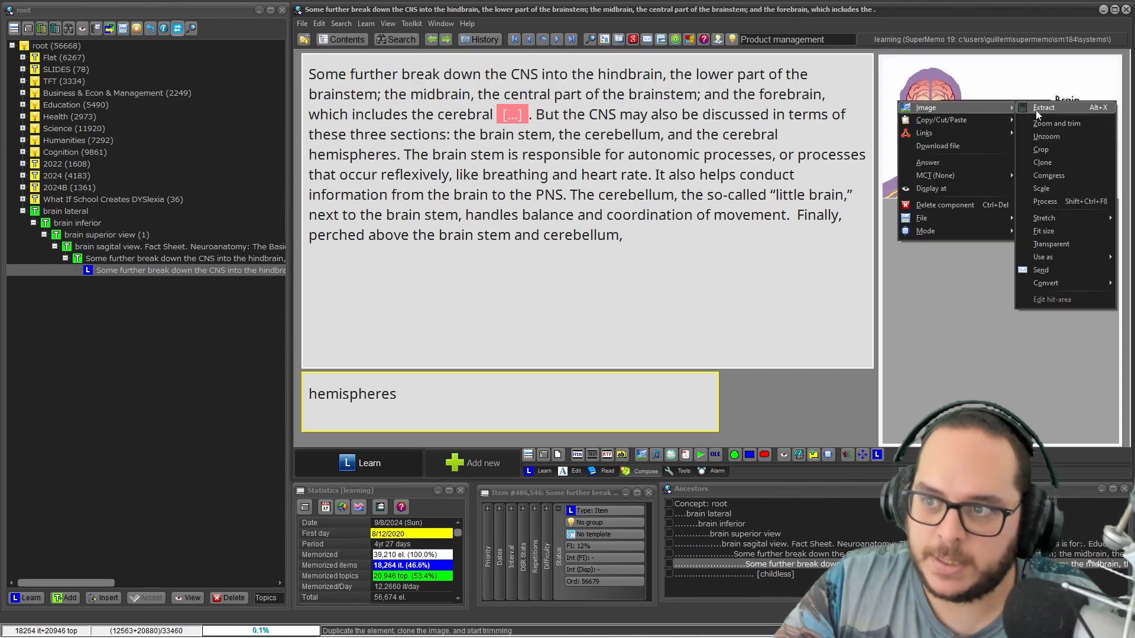
pyautogui.click(1063, 136)
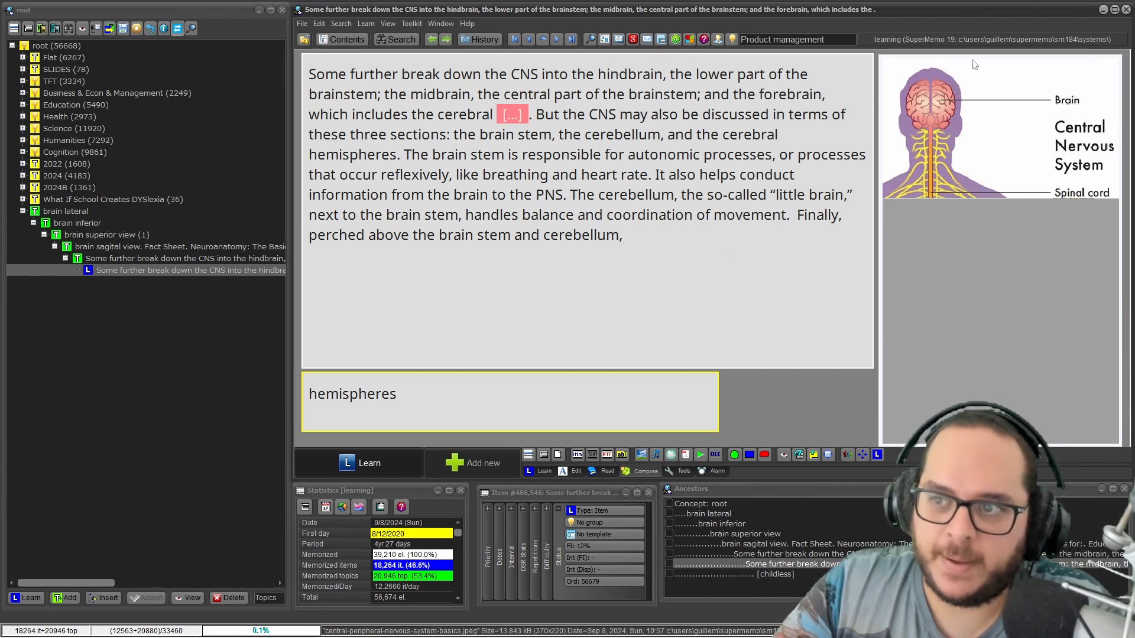
# Step: Switch to the browser, search images for "diagram", and copy the human internal organs diagram into the cloze item as its picture
pyautogui.click(287, 625)
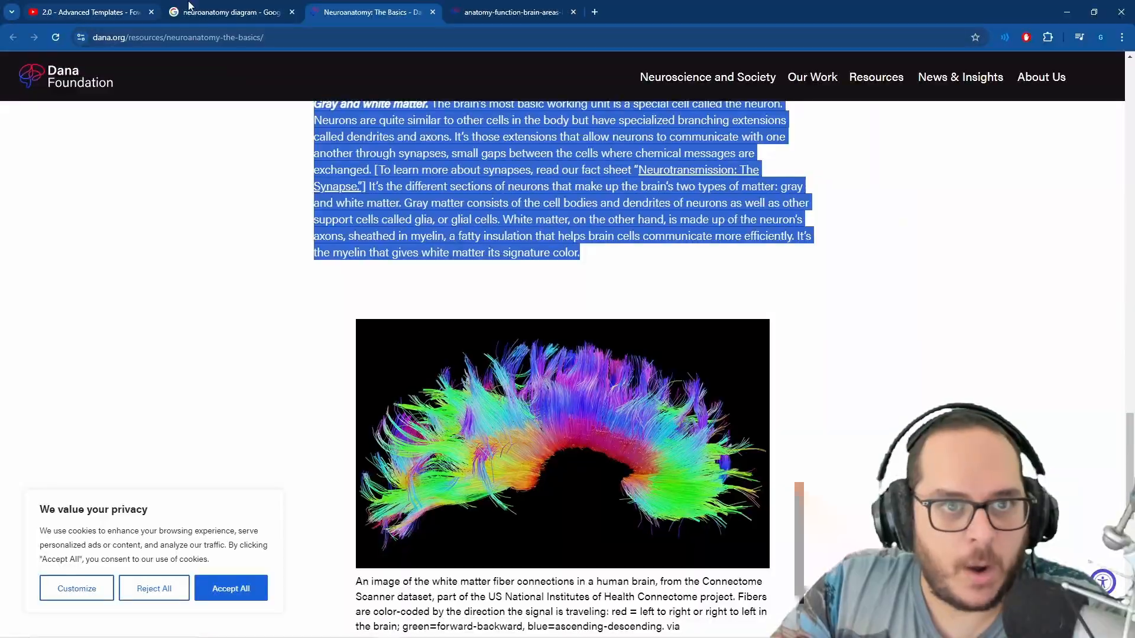
pyautogui.click(242, 8)
pyautogui.scroll(-6, 231, 284)
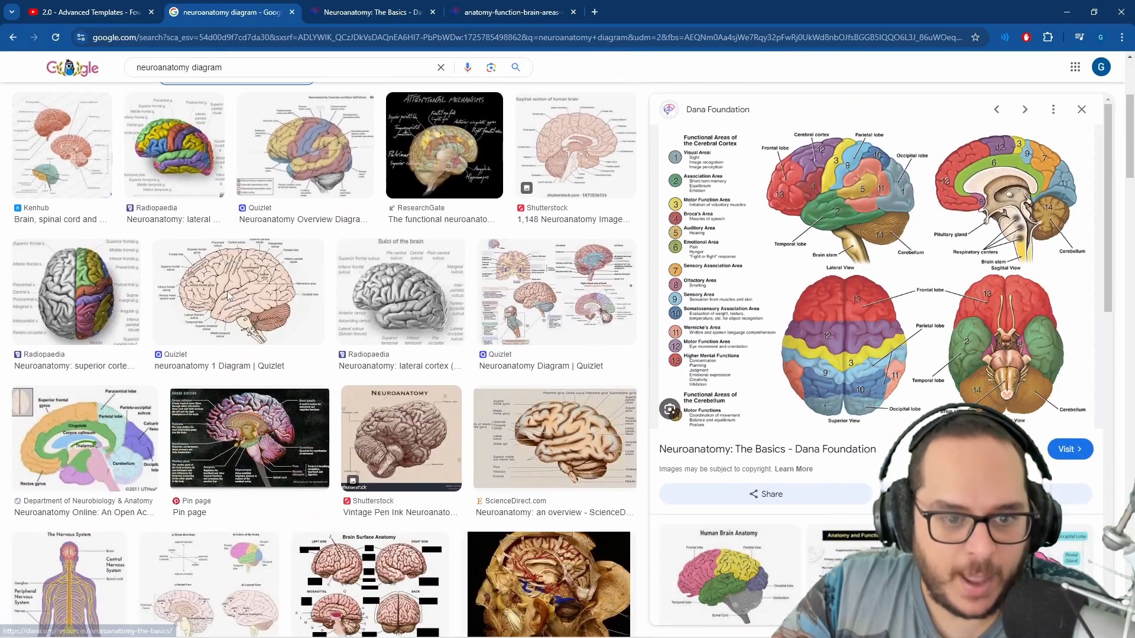
pyautogui.scroll(-5, 230, 296)
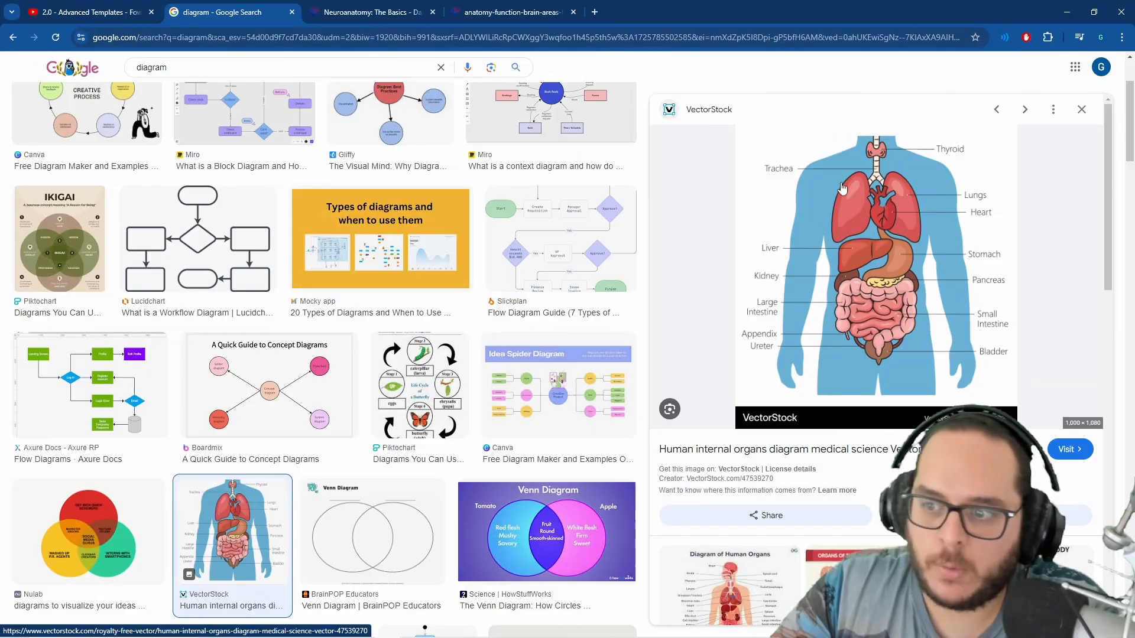
pyautogui.rightClick(842, 195)
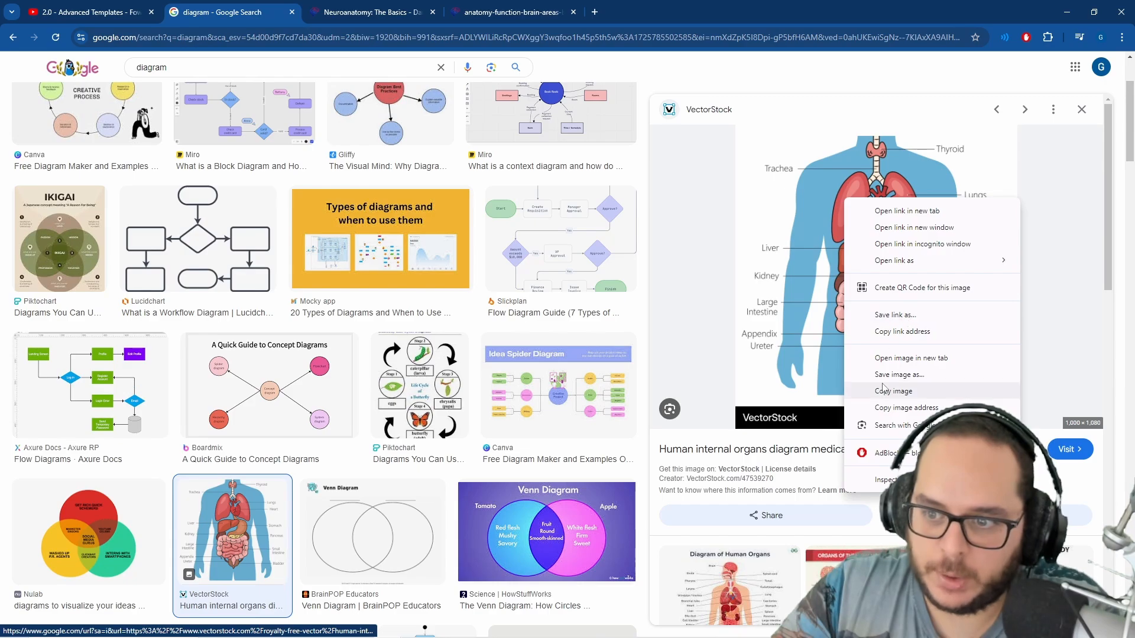
pyautogui.click(862, 391)
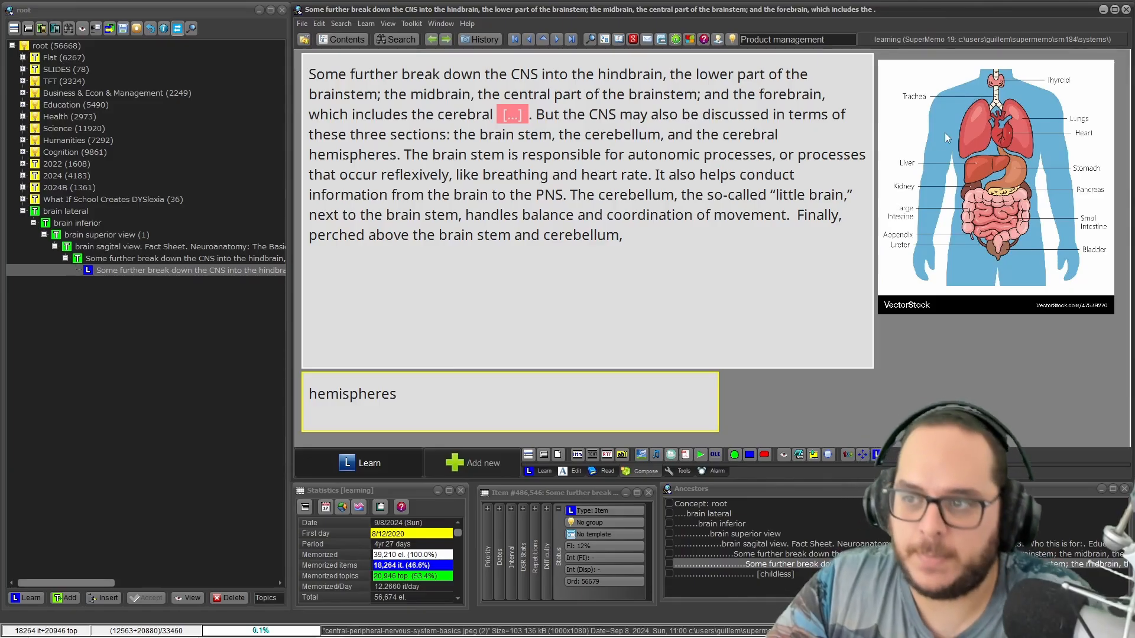
# Step: Rearrange the cloze item's components so the organs diagram is enlarged beside a narrower question text and the answer
pyautogui.hotkey('ctrl', 'e')
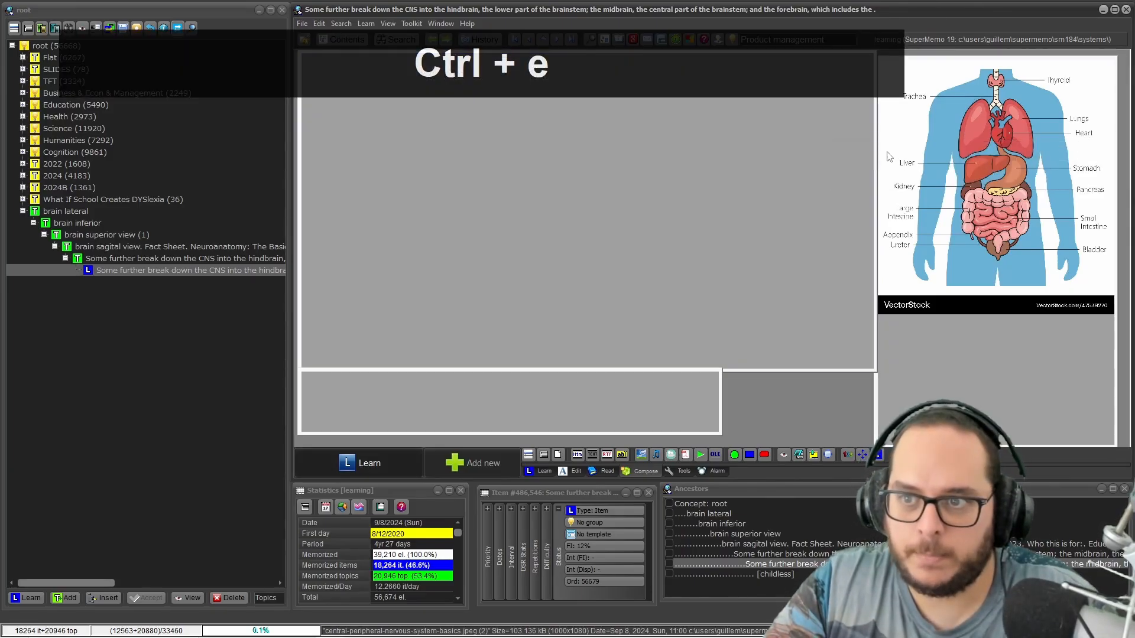
pyautogui.moveTo(876, 146); pyautogui.dragTo(597, 152)
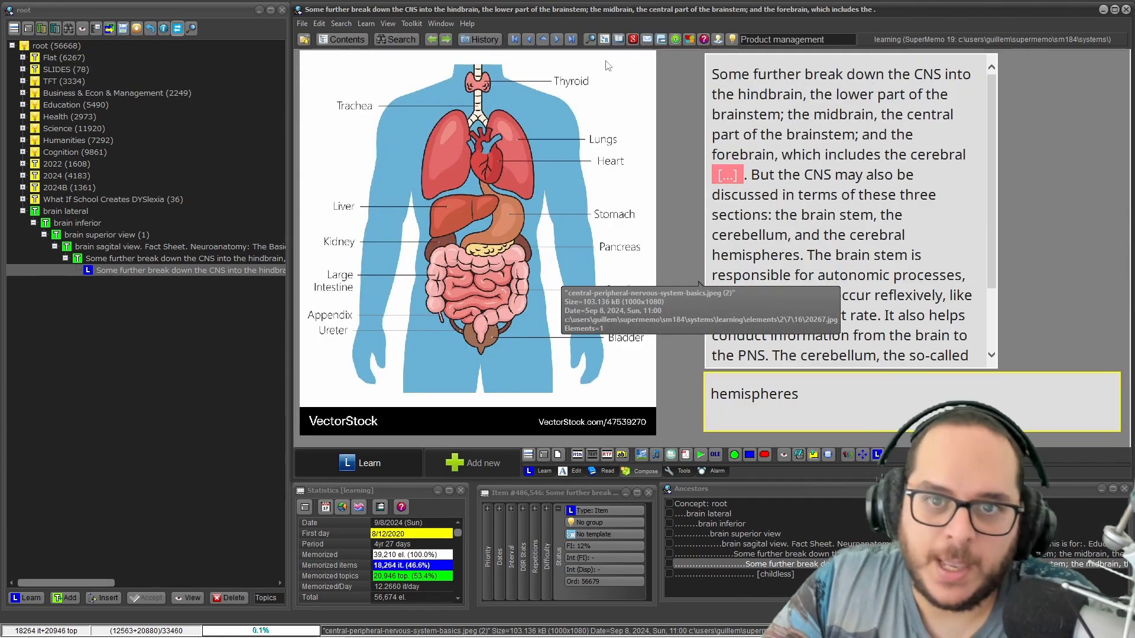
pyautogui.click(673, 188)
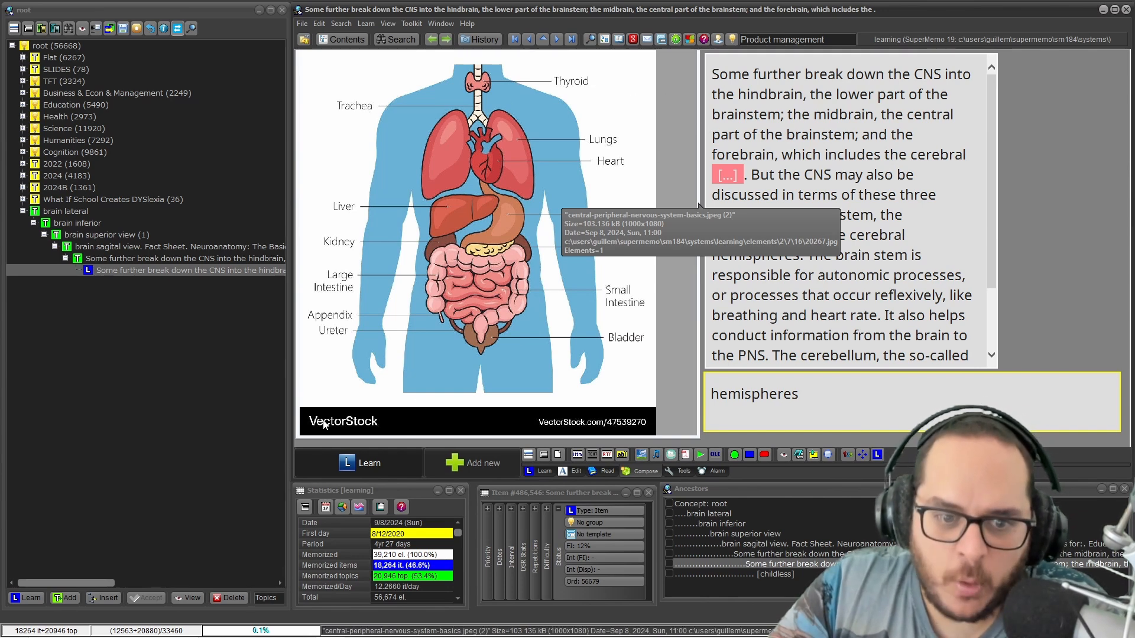
# Step: Try to crop the organs diagram without zooming or trimming it first
pyautogui.rightClick(436, 124)
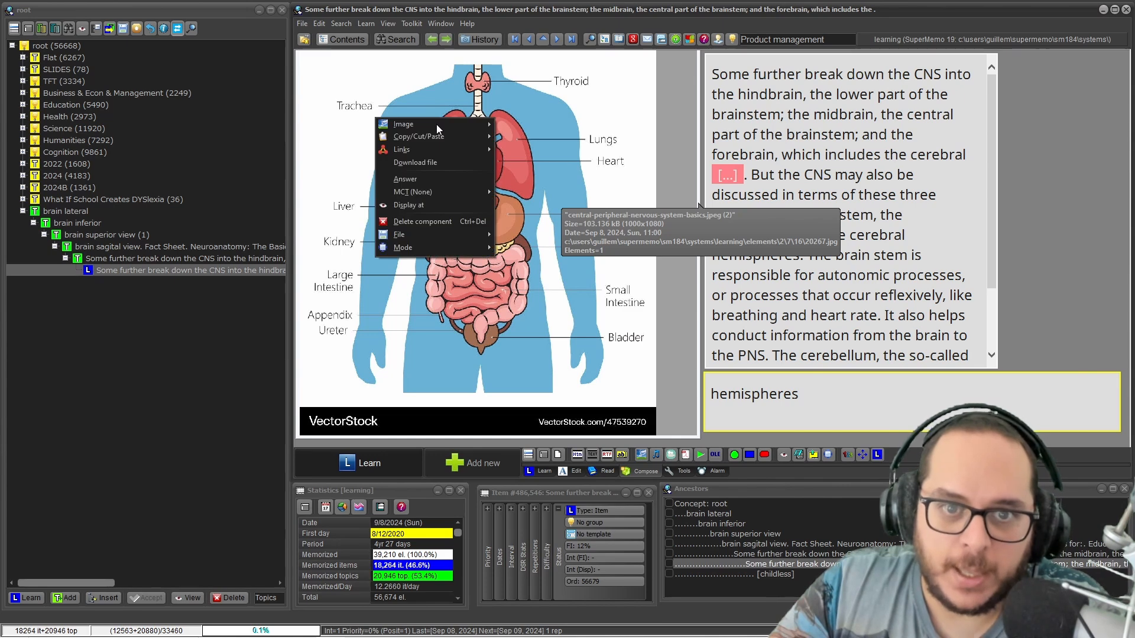
pyautogui.moveTo(445, 127)
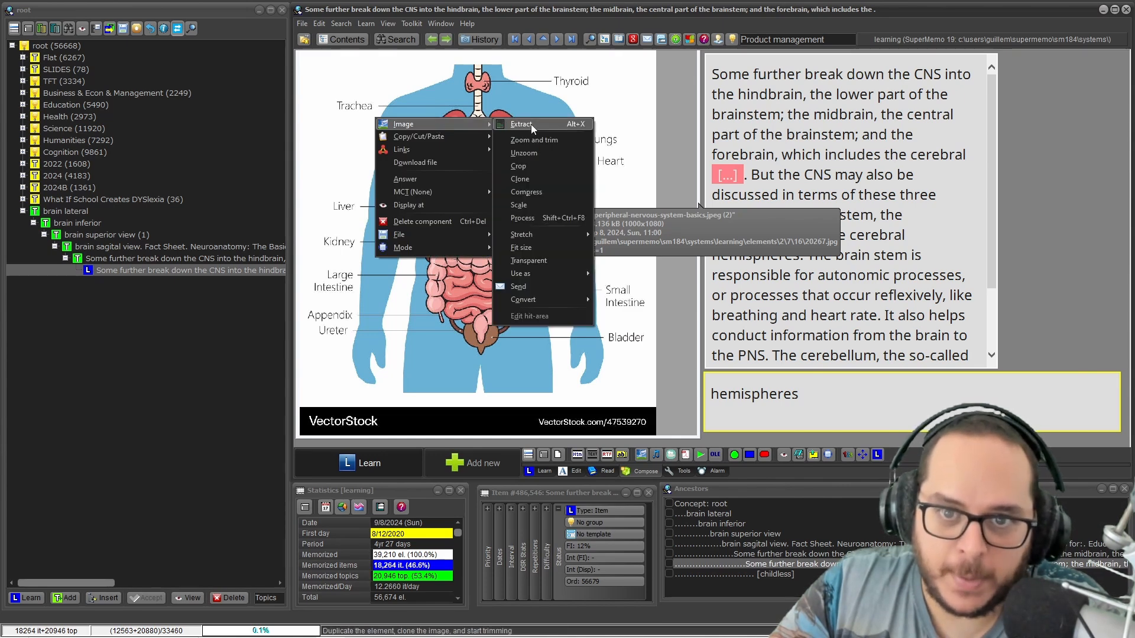
pyautogui.click(546, 168)
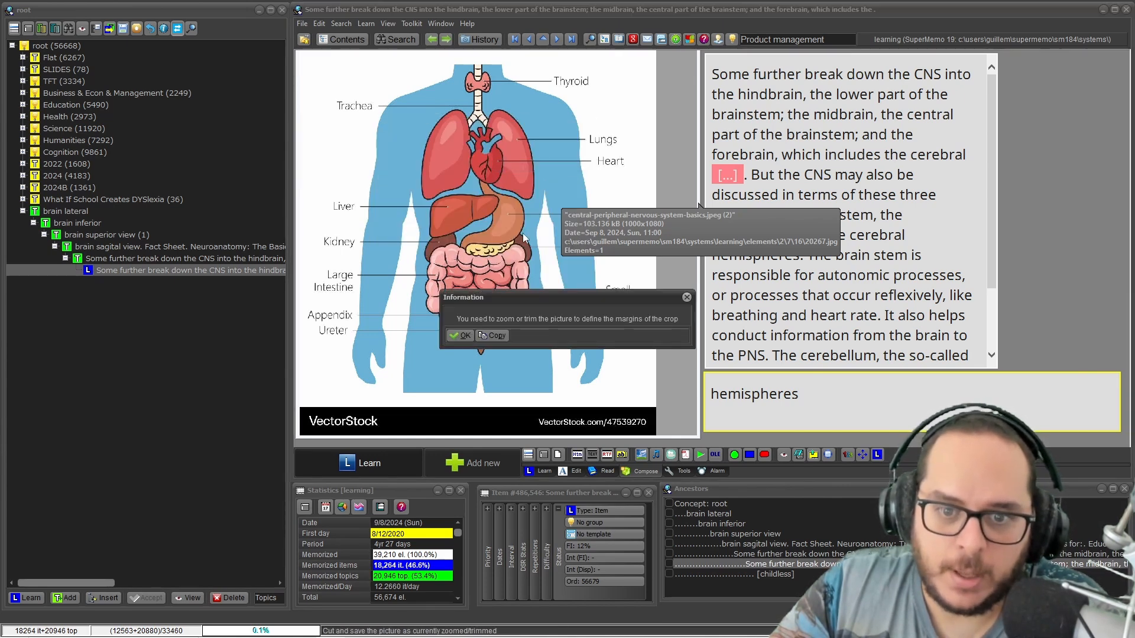
pyautogui.click(465, 335)
# Step: Zoom and trim the organs diagram to exclude the VectorStock banner, crop it, and replace the image file
pyautogui.rightClick(334, 126)
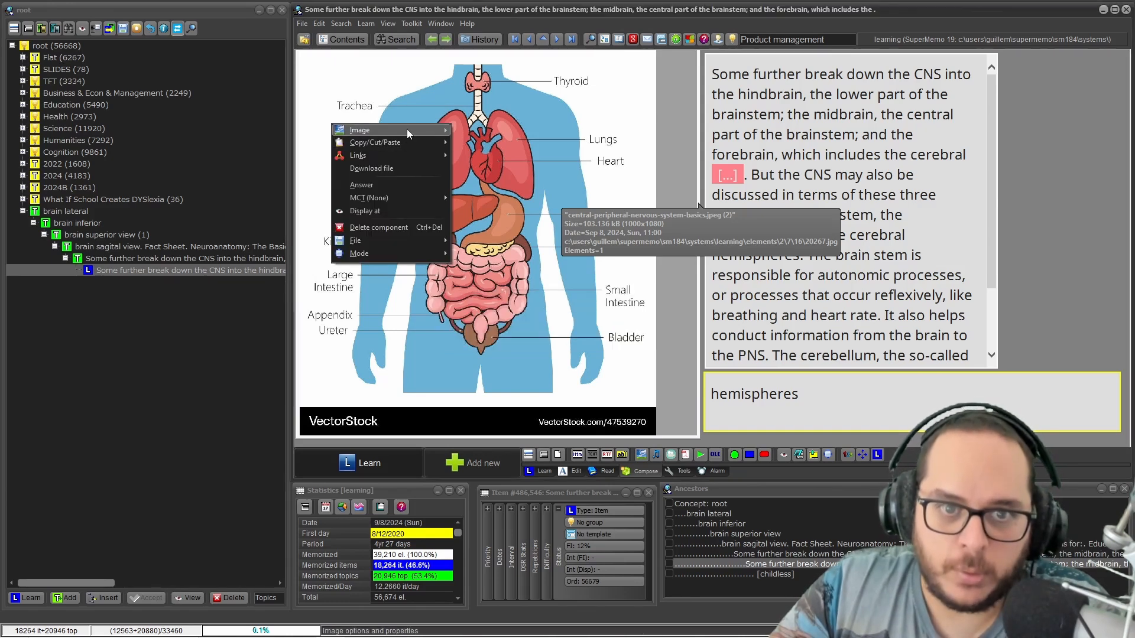
pyautogui.moveTo(413, 127)
pyautogui.click(499, 140)
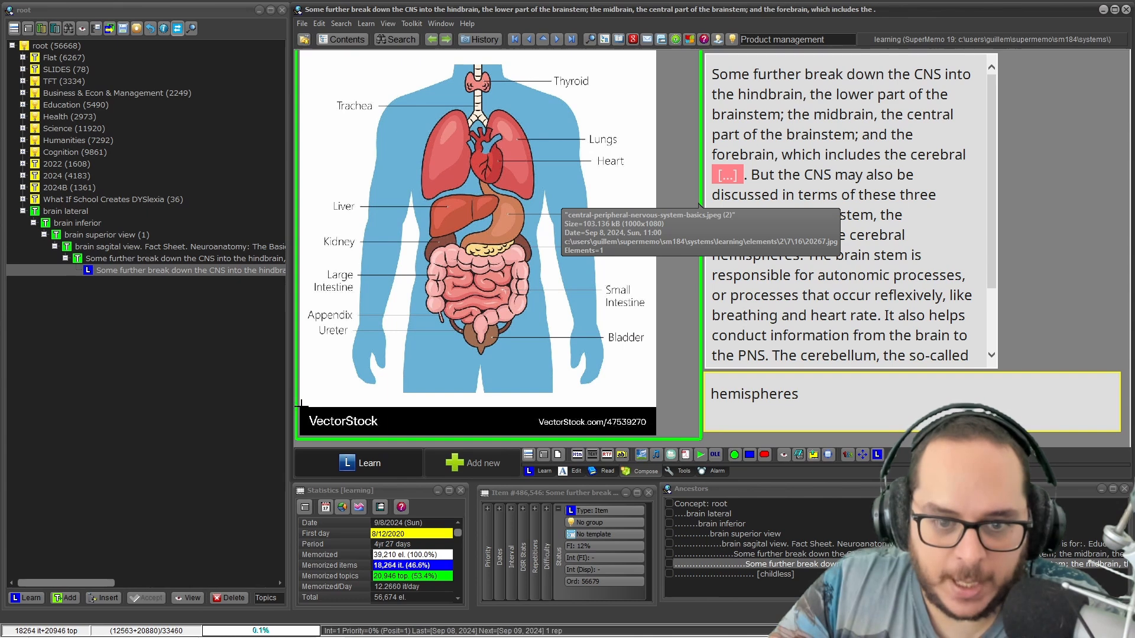
pyautogui.moveTo(303, 405); pyautogui.dragTo(648, 55)
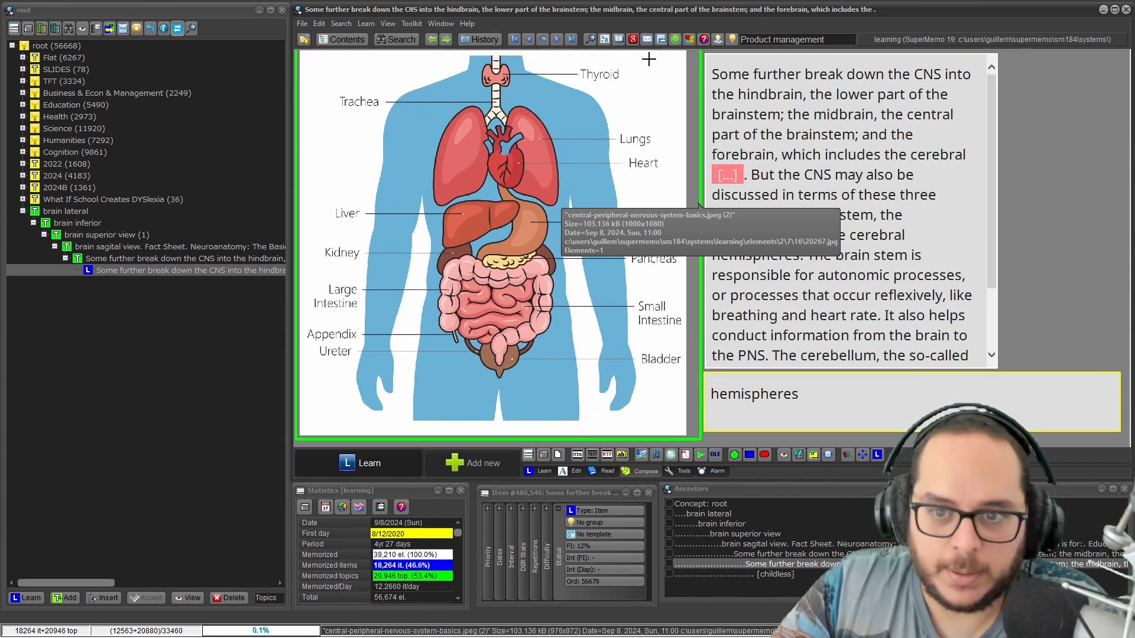
pyautogui.rightClick(503, 198)
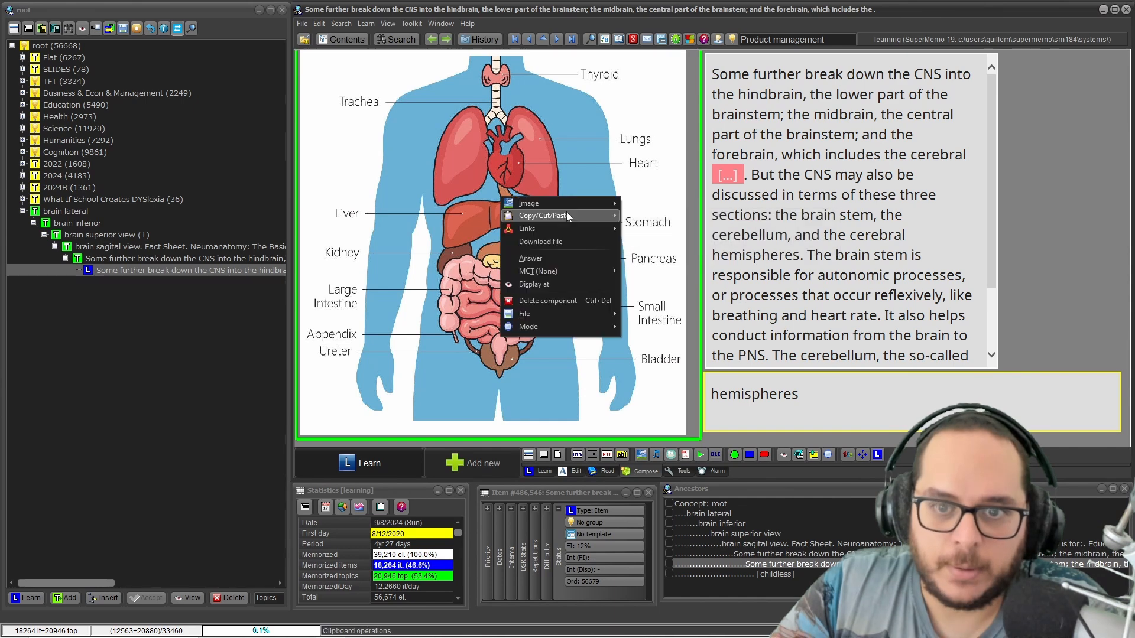
pyautogui.moveTo(569, 206)
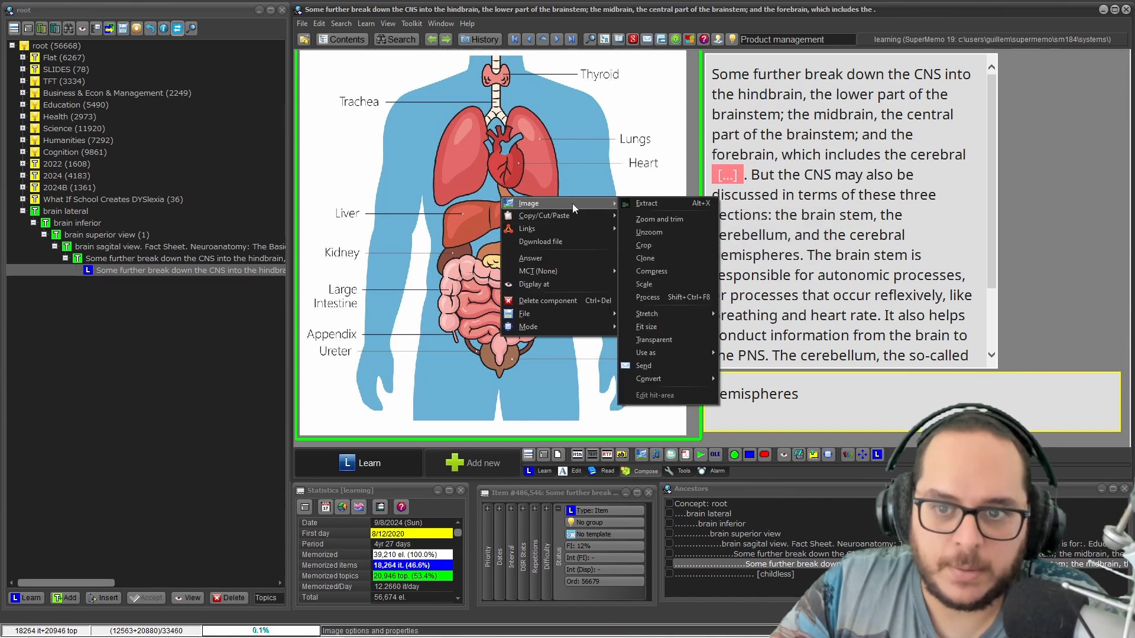
pyautogui.click(668, 244)
pyautogui.click(462, 360)
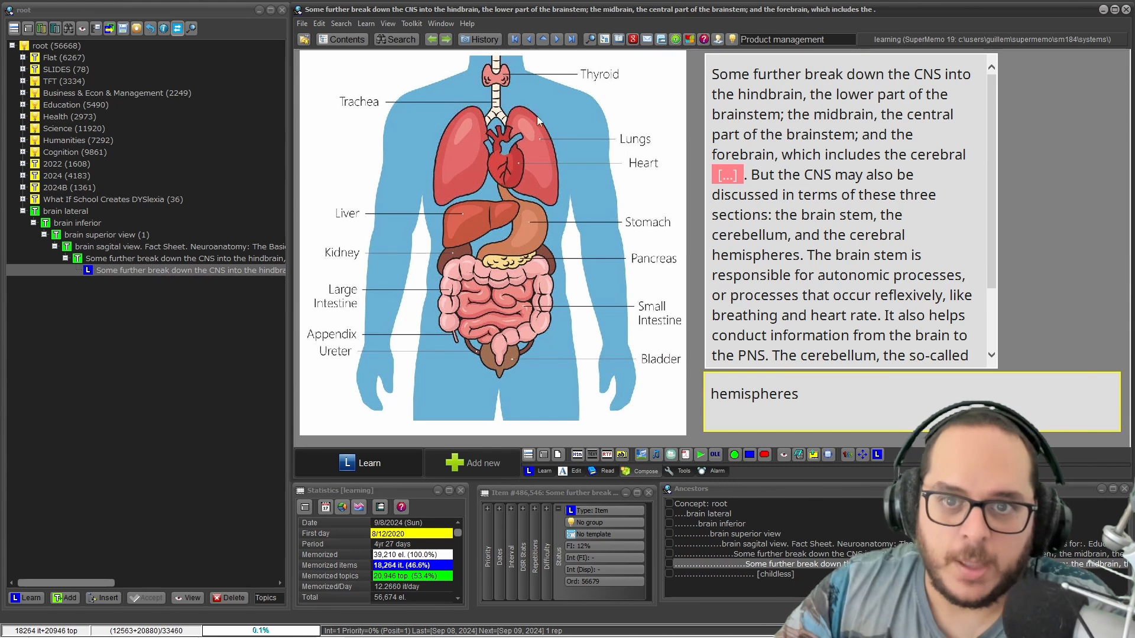
# Step: Clone the cropped organs diagram in the image registry as "central-peripheral-nervous-system-basics.jpeg (2) (cloned)"
pyautogui.rightClick(440, 125)
pyautogui.moveTo(440, 125)
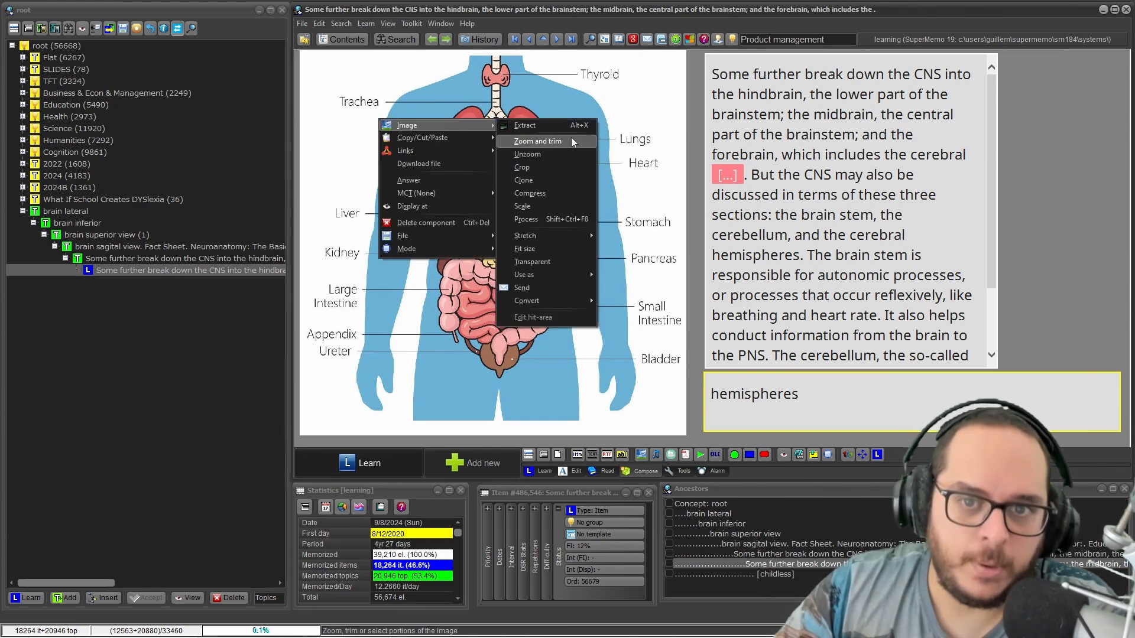
pyautogui.click(546, 180)
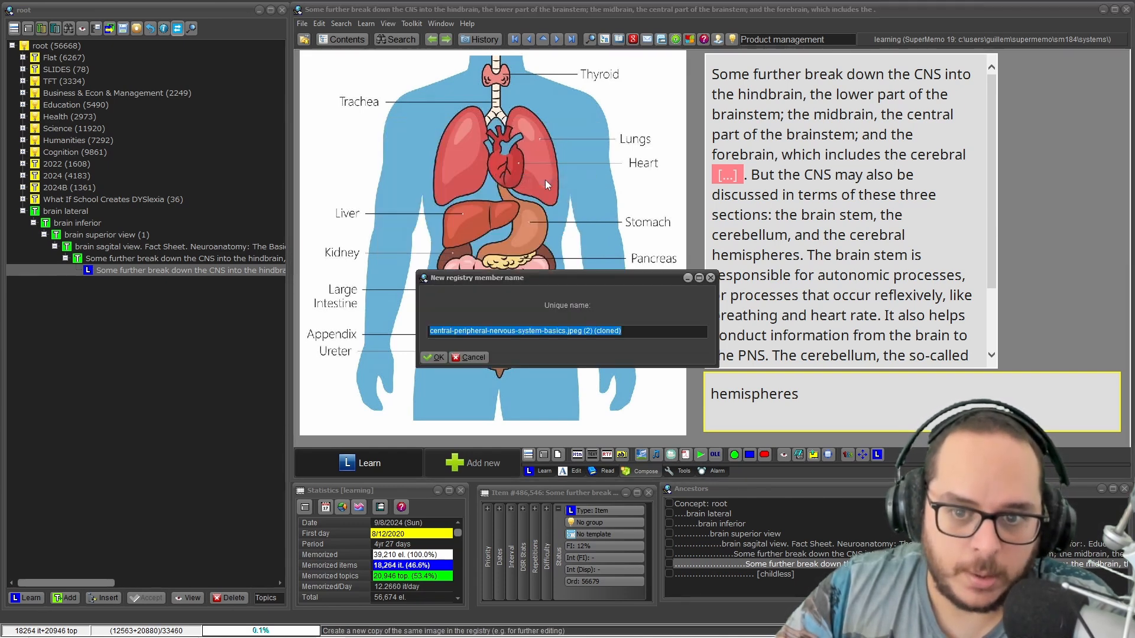
pyautogui.press('Return')
# Step: Zoom and trim the cloned organs diagram to the area from the liver down to the bladder, and crop it
pyautogui.rightClick(441, 141)
pyautogui.moveTo(450, 142)
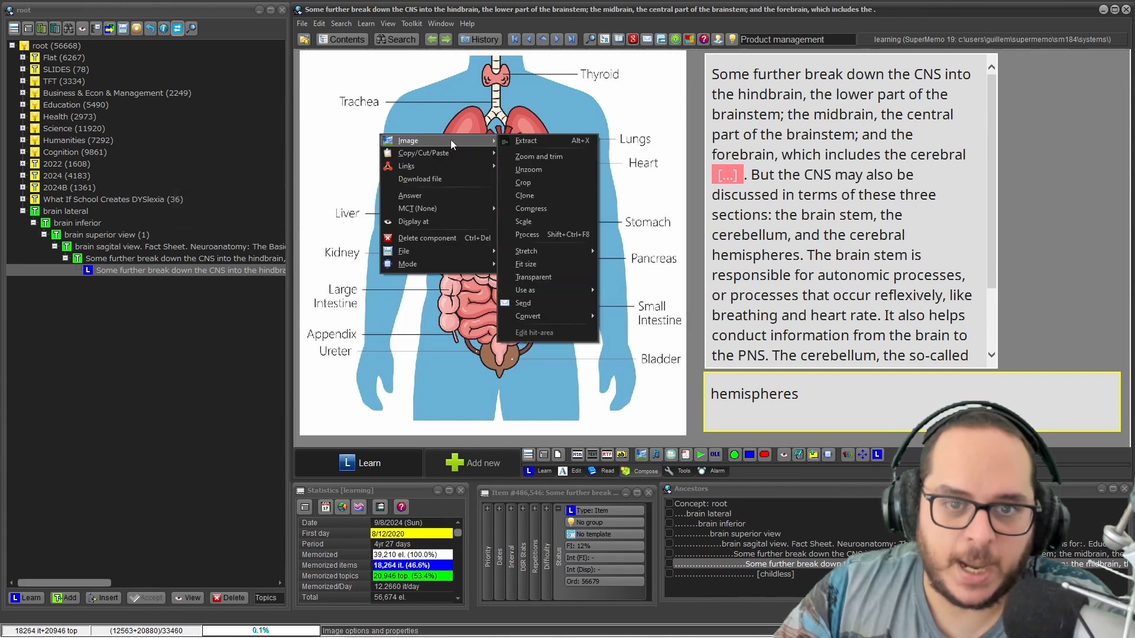
pyautogui.click(301, 196)
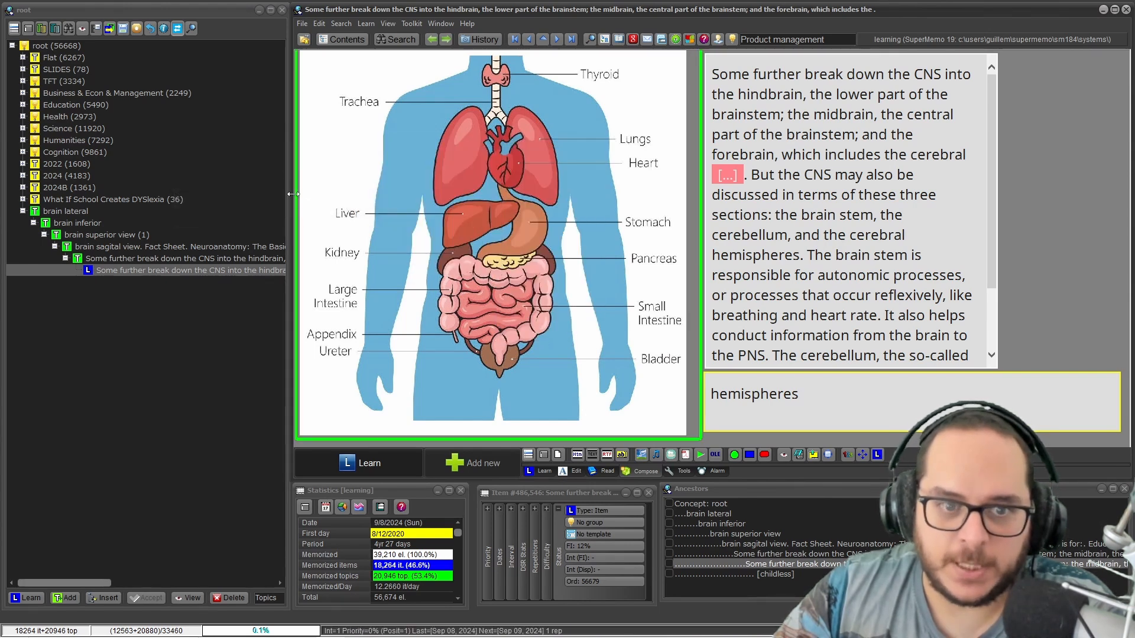
pyautogui.moveTo(305, 194); pyautogui.dragTo(689, 379)
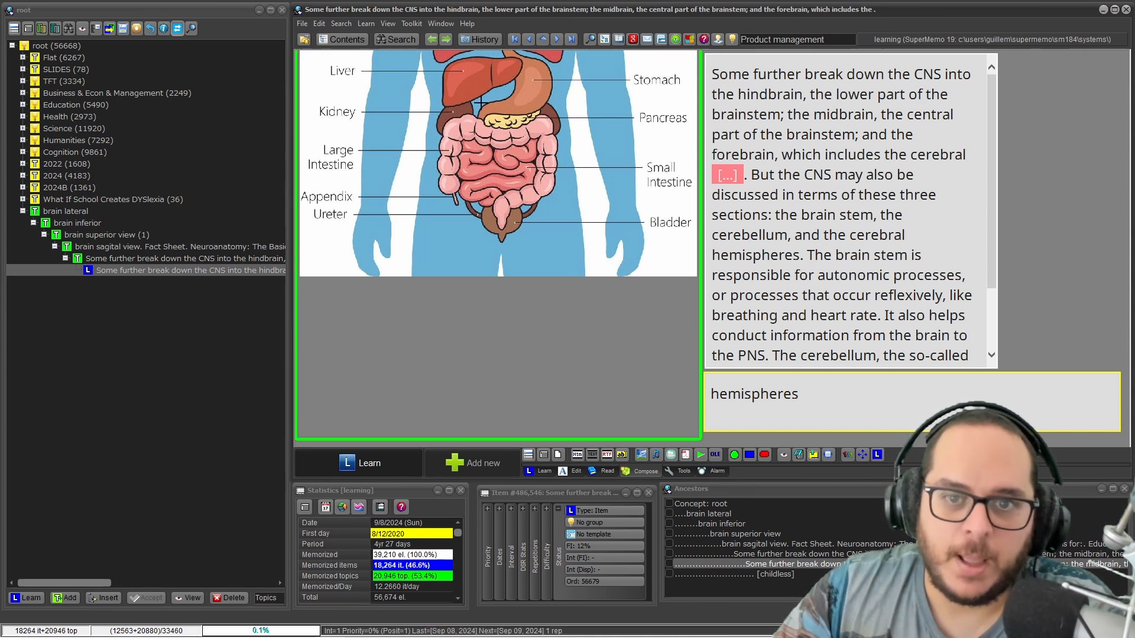
pyautogui.rightClick(480, 104)
pyautogui.moveTo(481, 107)
pyautogui.click(543, 107)
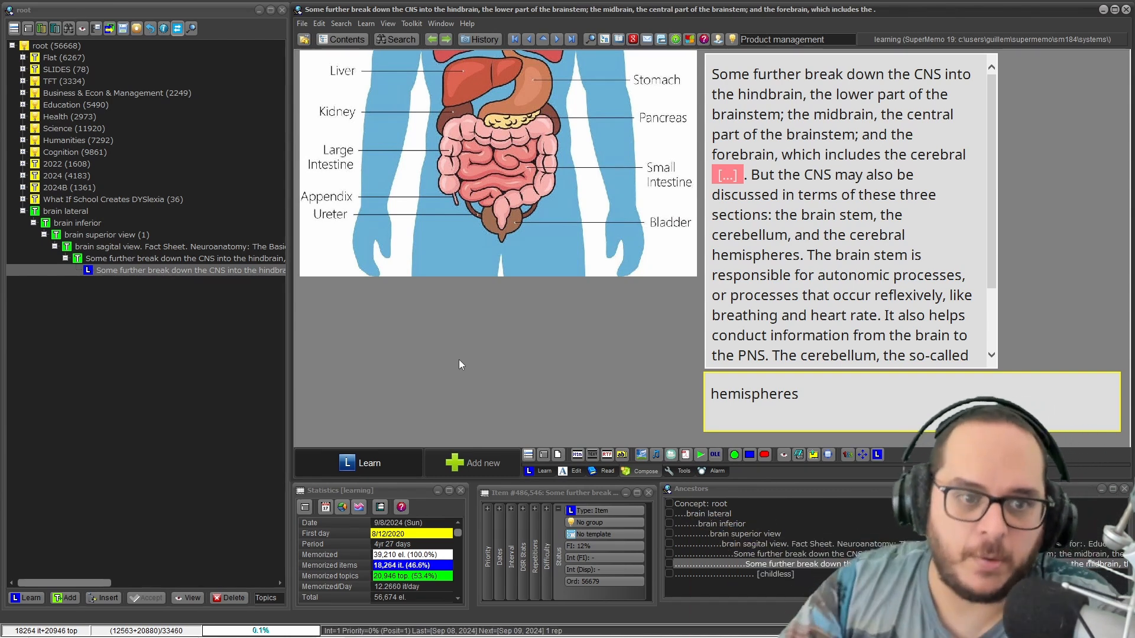
pyautogui.click(486, 171)
# Step: Compare the previews of "central-peripheral-nervous-system-basics.jpeg (2)" and its "(cloned)" copy in the image registry, and close the registry
pyautogui.rightClick(441, 97)
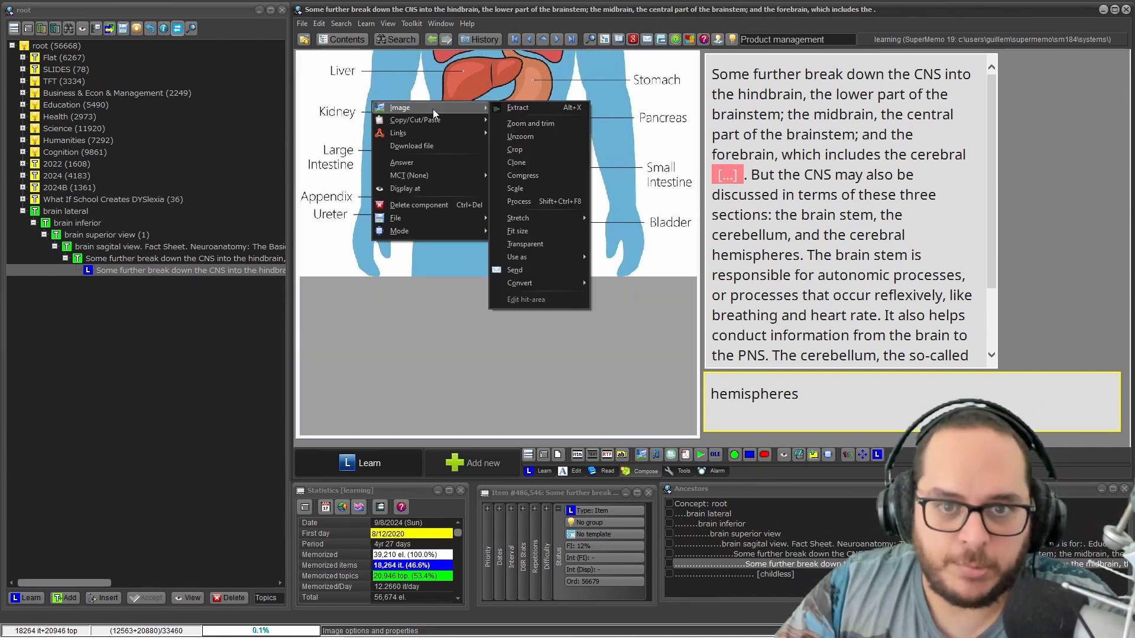
pyautogui.click(508, 134)
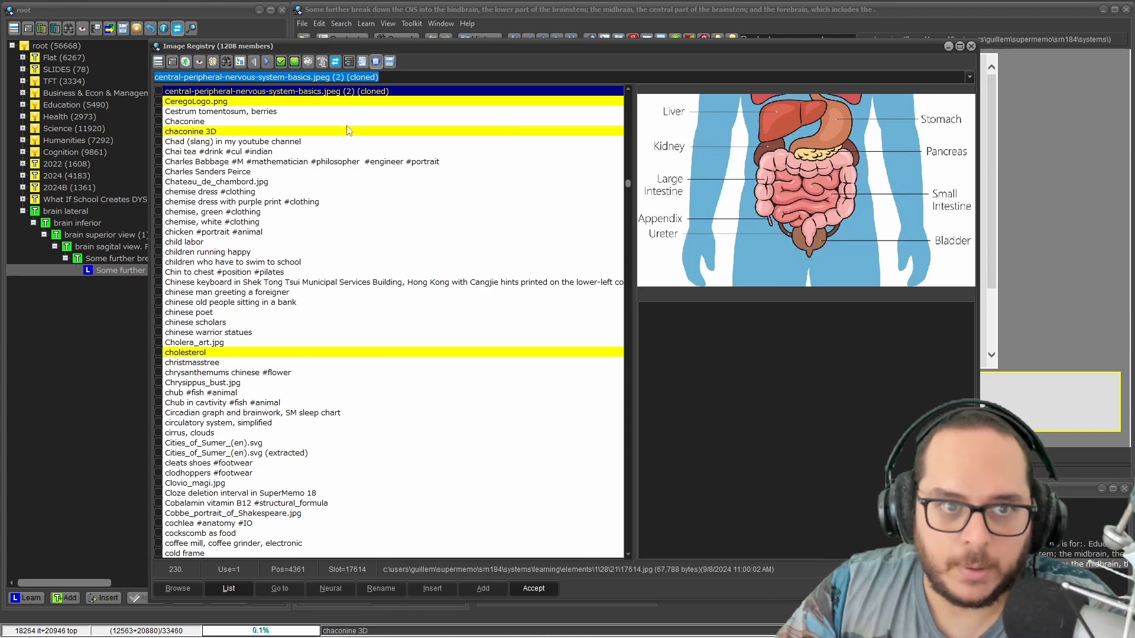
pyautogui.press('Up')
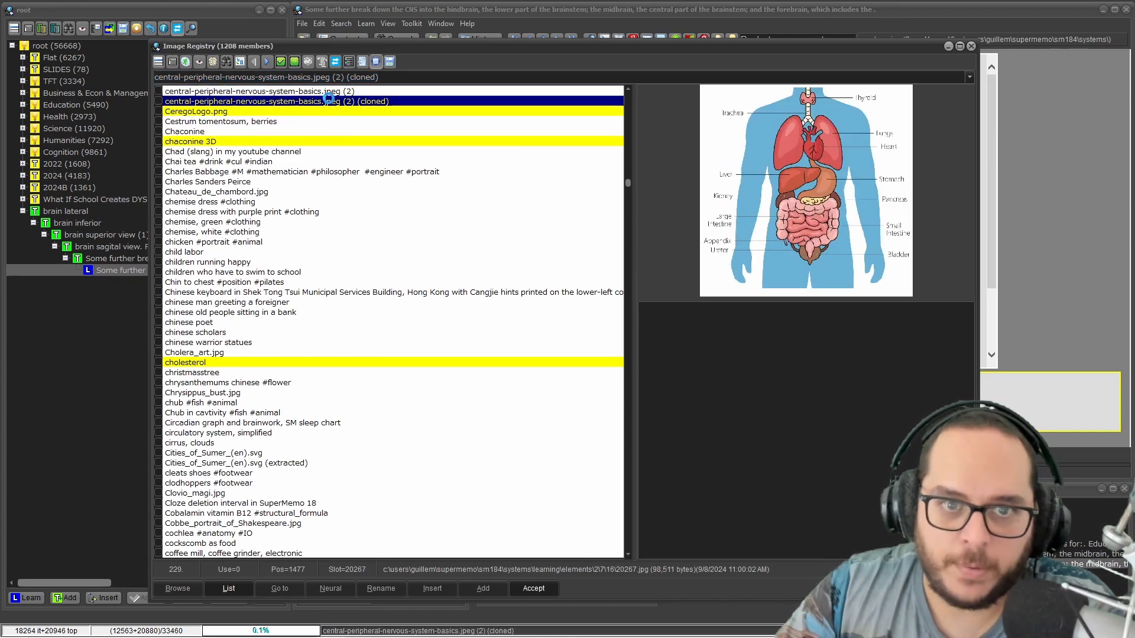
pyautogui.press('Up')
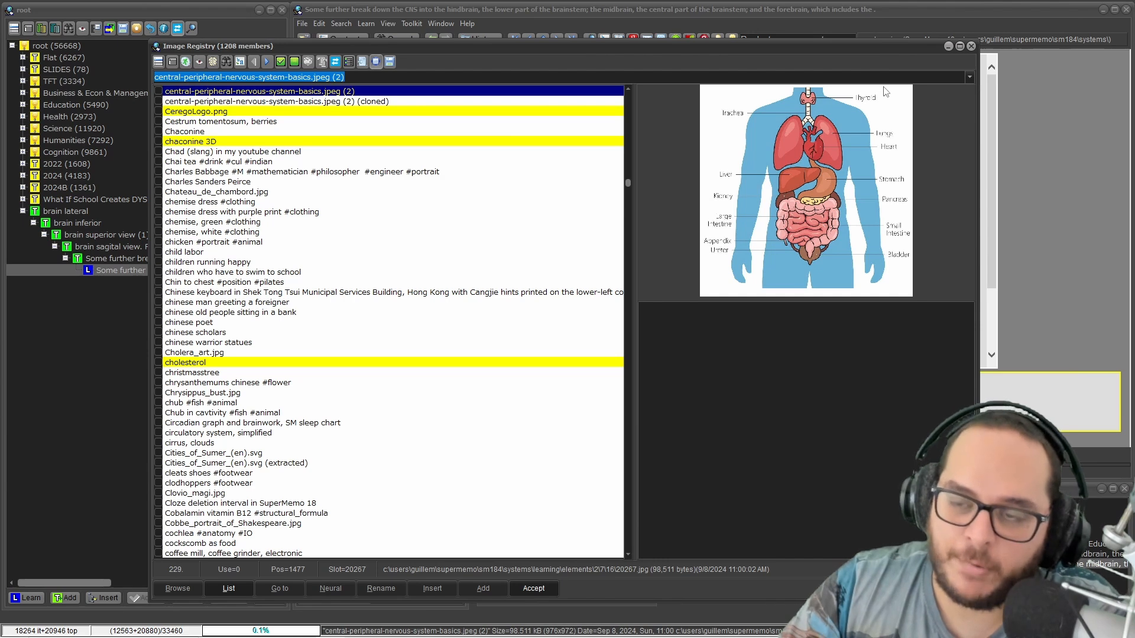
pyautogui.press('Down')
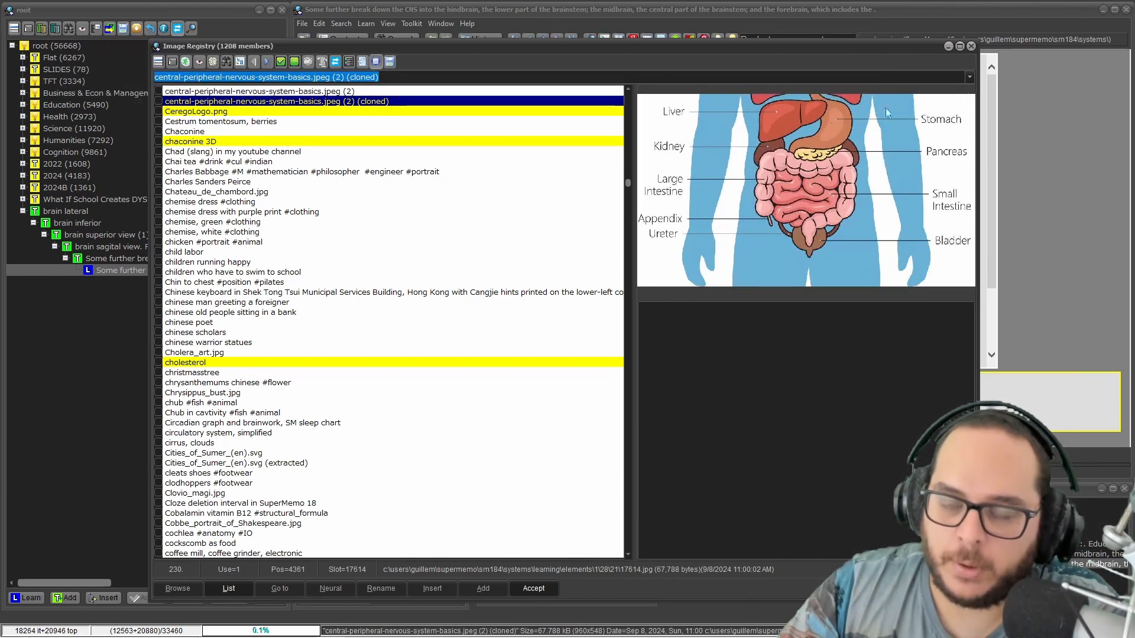
pyautogui.click(972, 46)
# Step: Display the stretch options for the cropped organs diagram
pyautogui.rightClick(391, 118)
pyautogui.moveTo(450, 122)
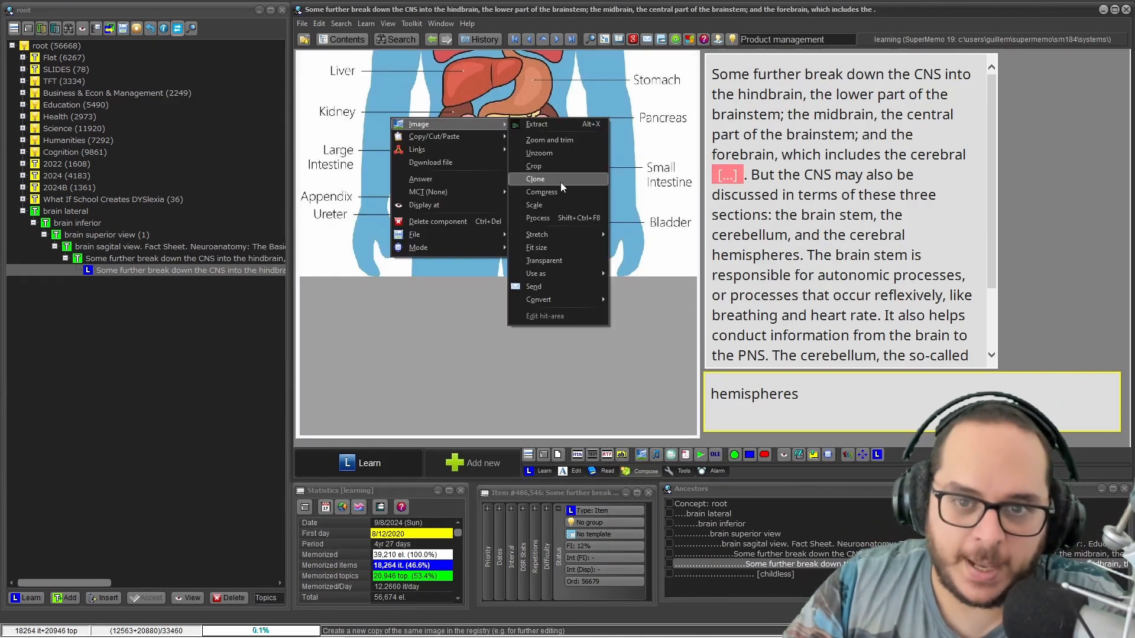
pyautogui.moveTo(559, 234)
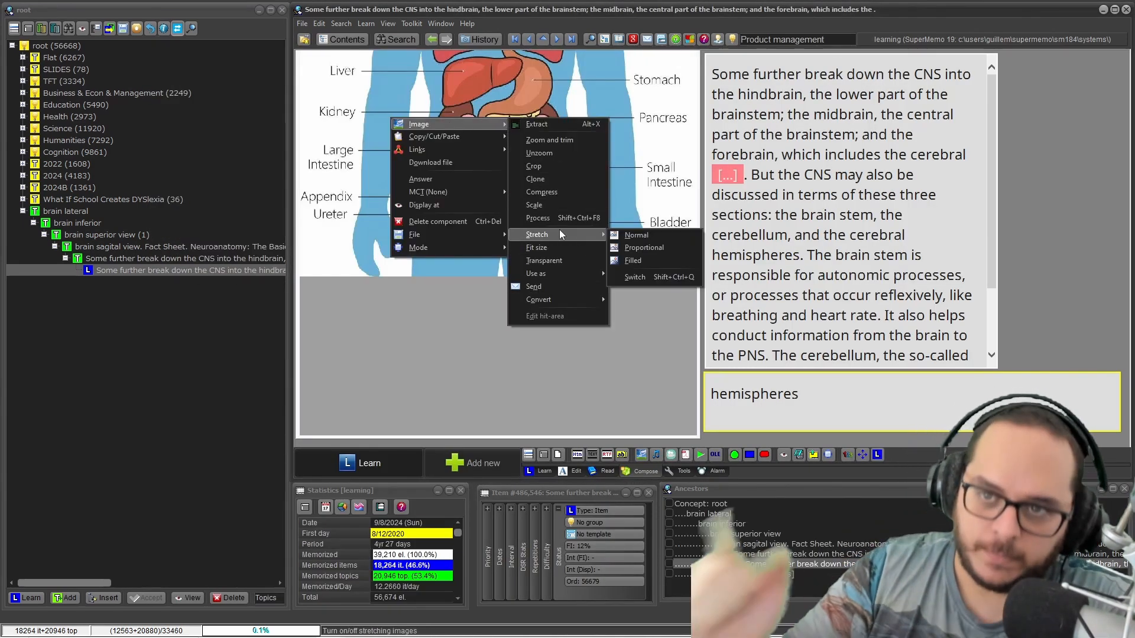